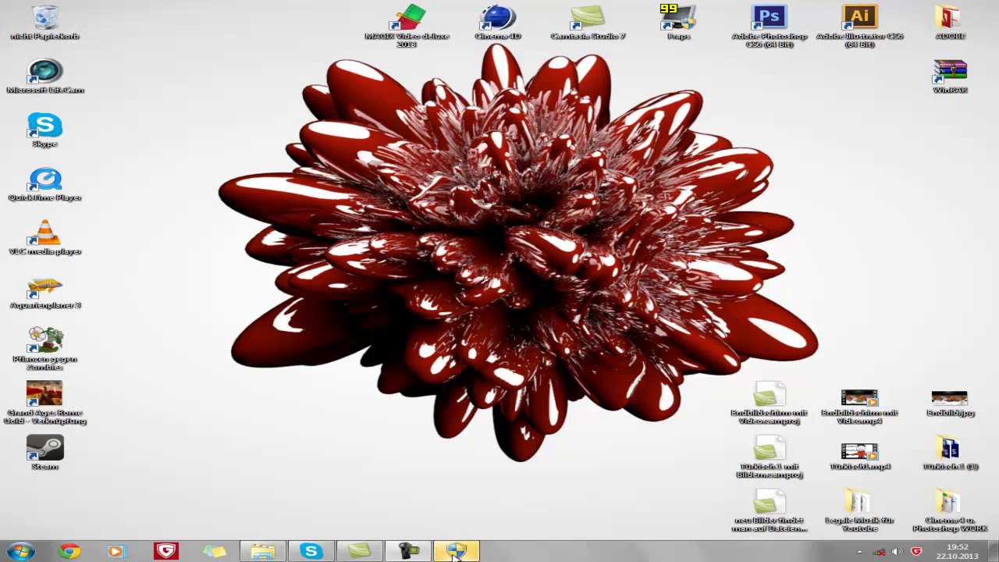
- Preview burg-liebenstein-01.jpg from the Bilder library, then open it in Photoshop CS6 via Öffnen mit
{"action": "left_click", "coordinate": [263, 552]}
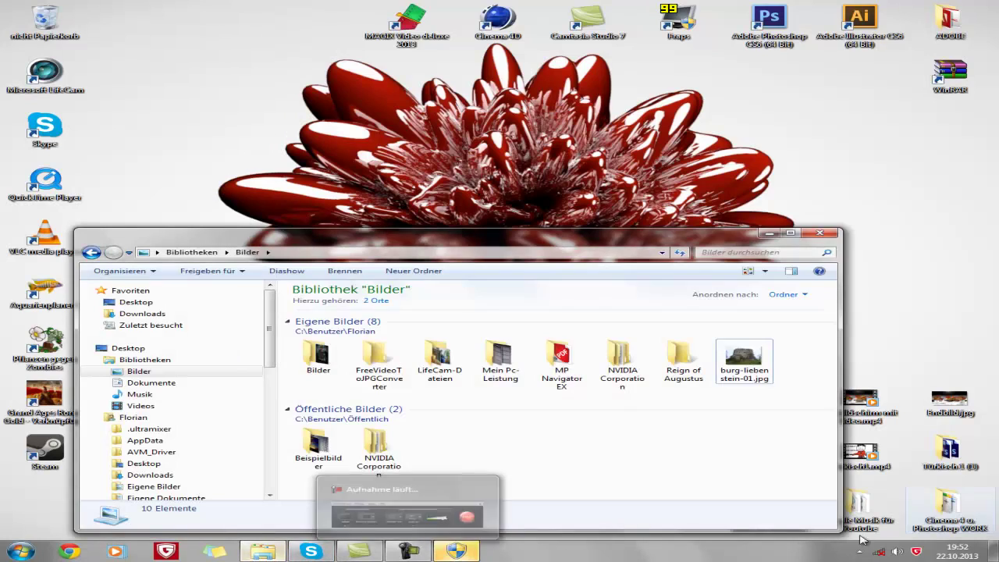
{"action": "double_click", "coordinate": [743, 361]}
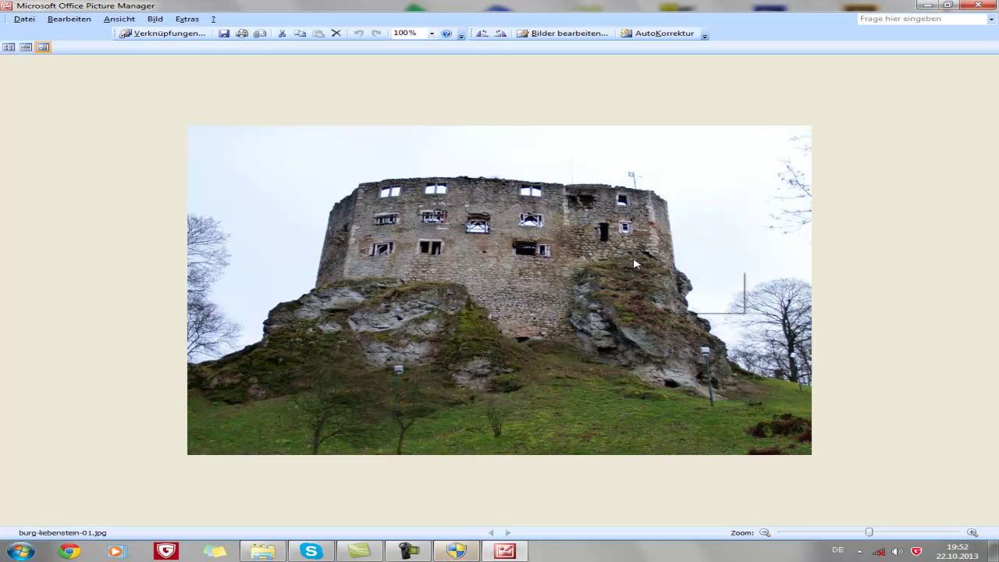
{"action": "left_click", "coordinate": [985, 6]}
{"action": "right_click", "coordinate": [748, 364]}
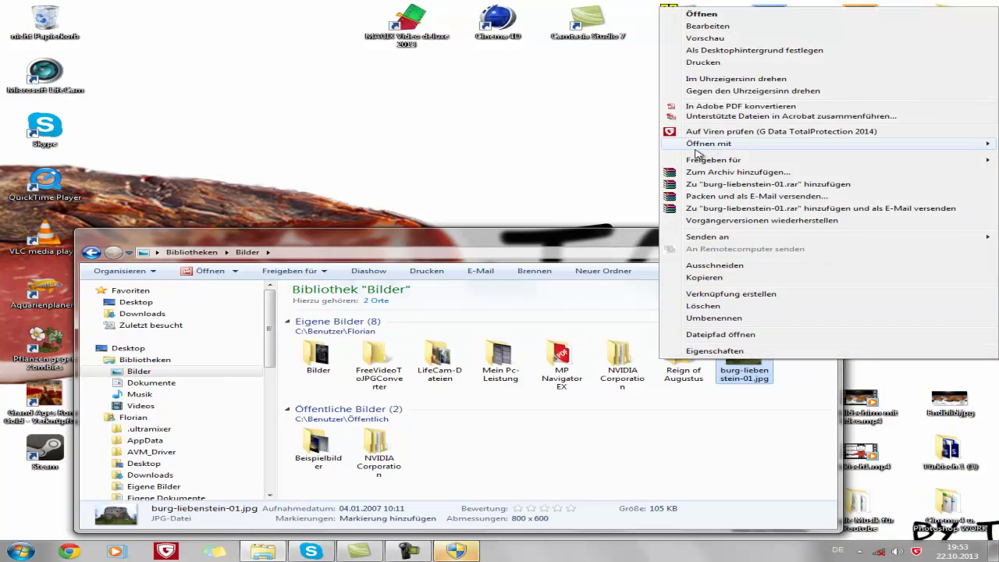
{"action": "mouse_move", "coordinate": [708, 144]}
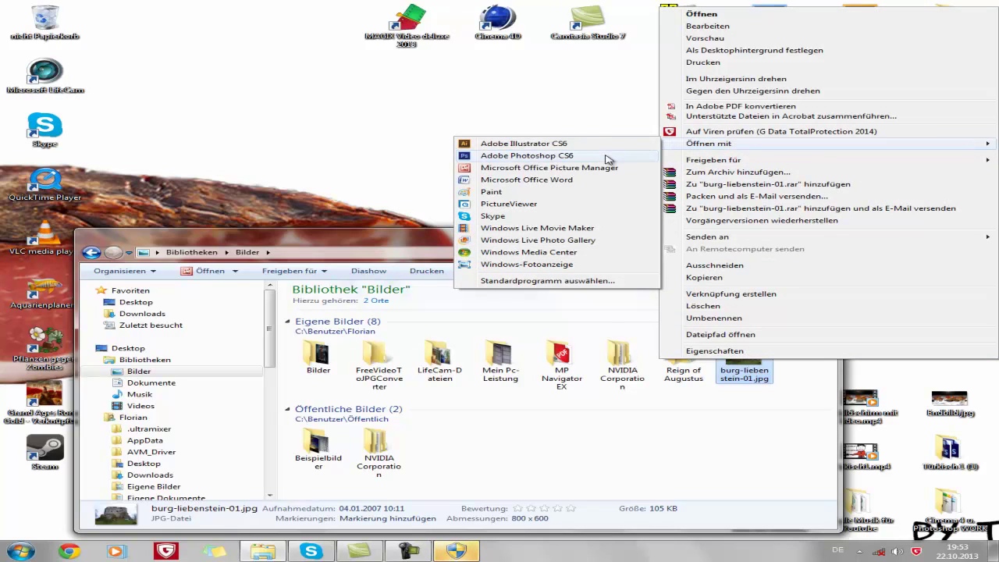
{"action": "left_click", "coordinate": [623, 155]}
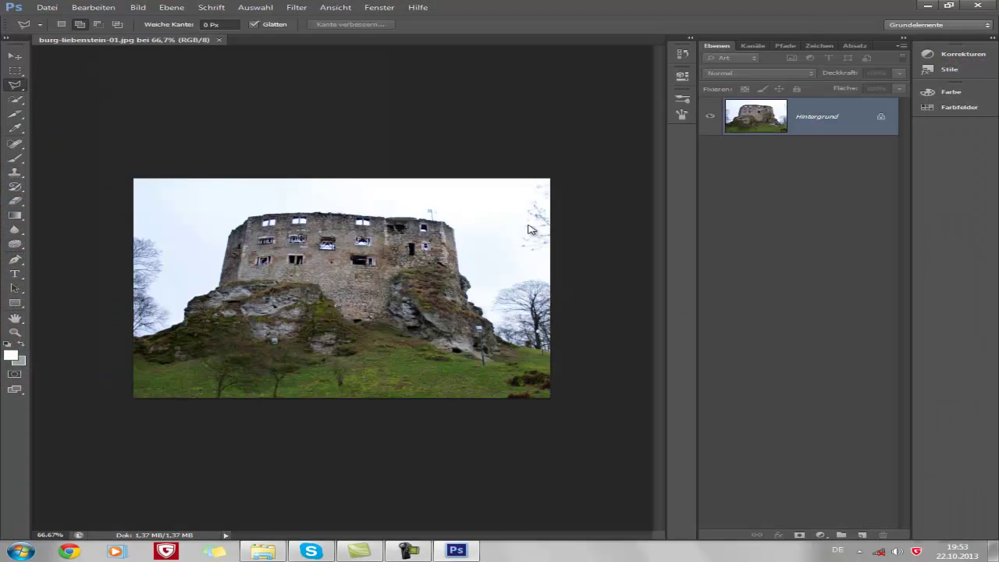
- Unlock the Hintergrund layer into Ebene 0, view the photo at 100% and select the Move tool
{"action": "left_click", "coordinate": [882, 117]}
{"action": "left_click_drag", "start_coordinate": [915, 459], "coordinate": [884, 534]}
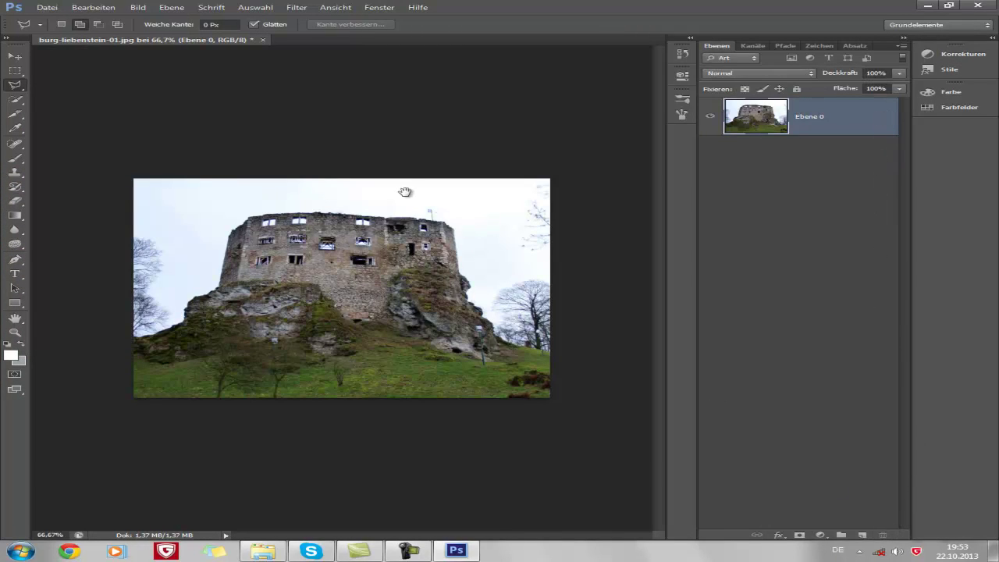
{"action": "key", "text": "ctrl+minus"}
{"action": "key", "text": "ctrl+plus"}
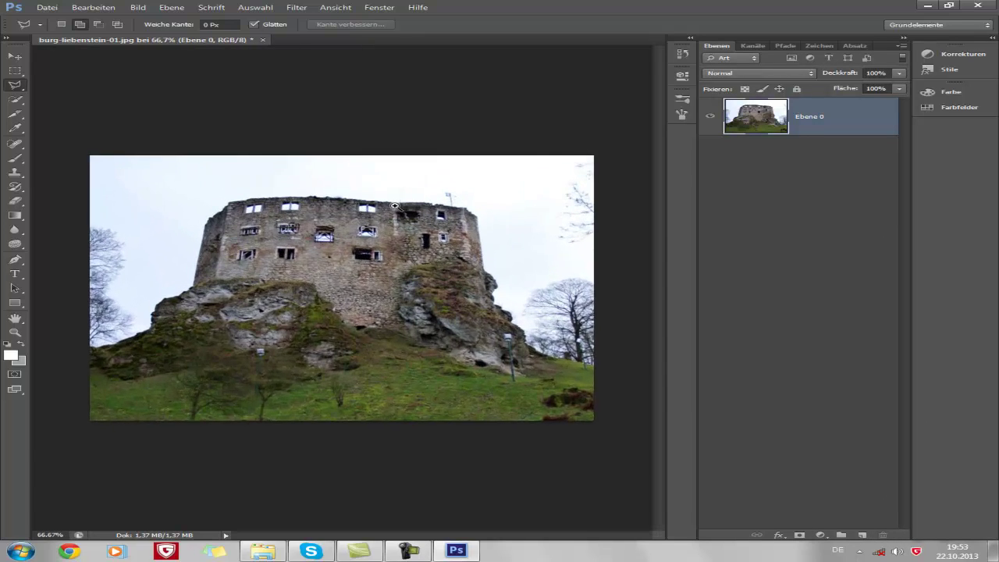
{"action": "left_click", "coordinate": [395, 205], "text": "ctrl"}
{"action": "mouse_move", "coordinate": [383, 194]}
{"action": "left_mouse_down"}
{"action": "mouse_move", "coordinate": [382, 209]}
{"action": "mouse_move", "coordinate": [356, 208]}
{"action": "left_mouse_up"}
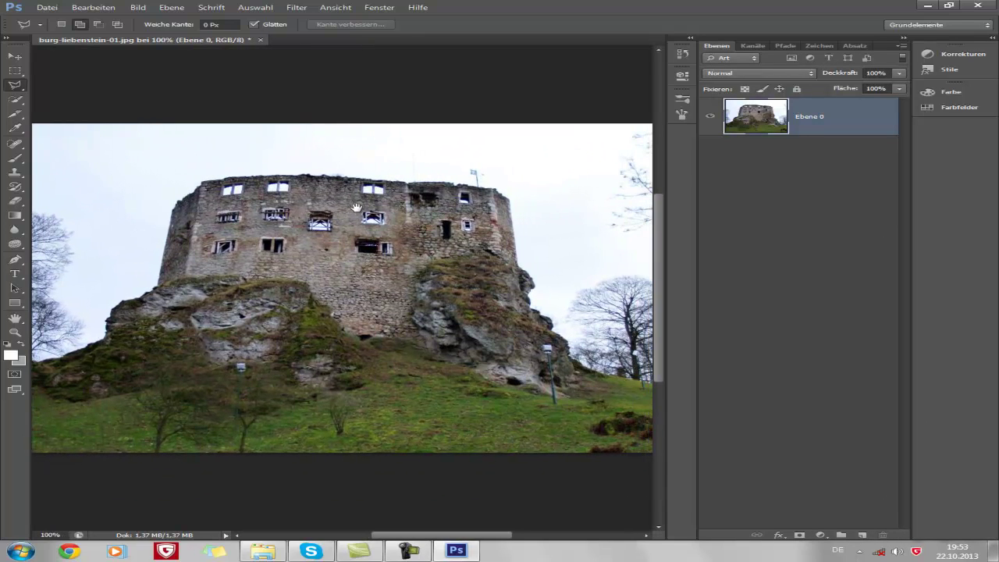
{"action": "left_click", "coordinate": [19, 59]}
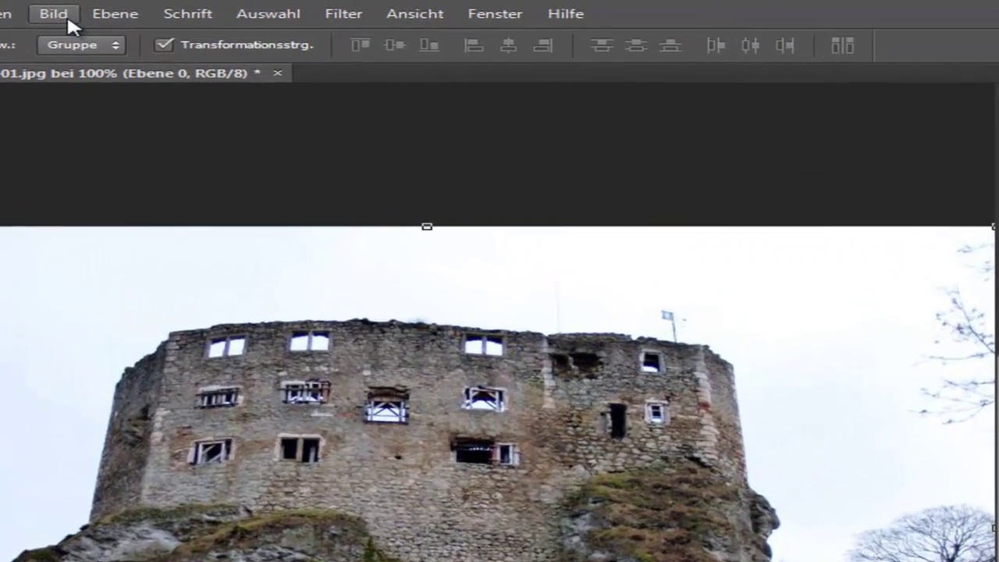
{"action": "left_click", "coordinate": [142, 9]}
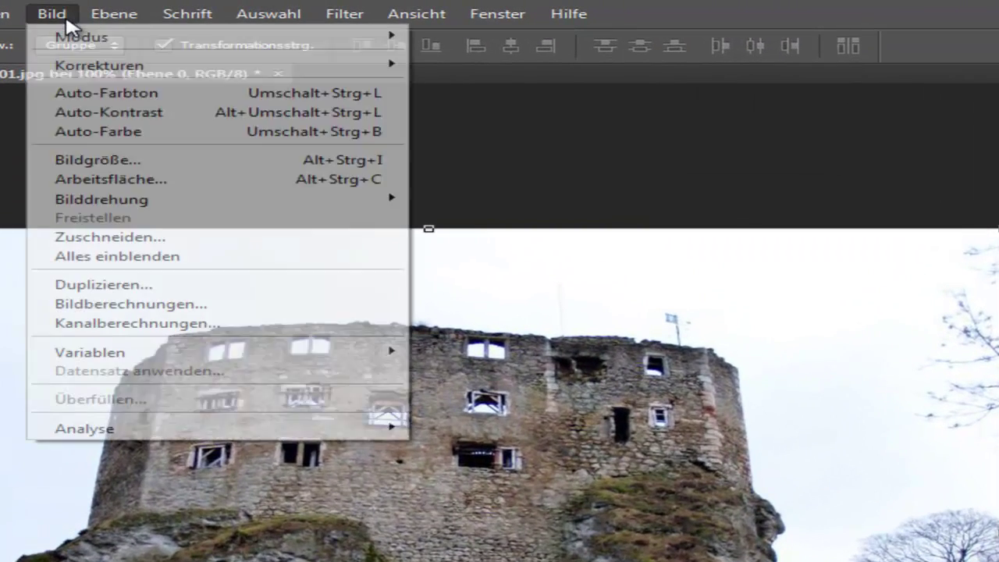
{"action": "mouse_move", "coordinate": [105, 62]}
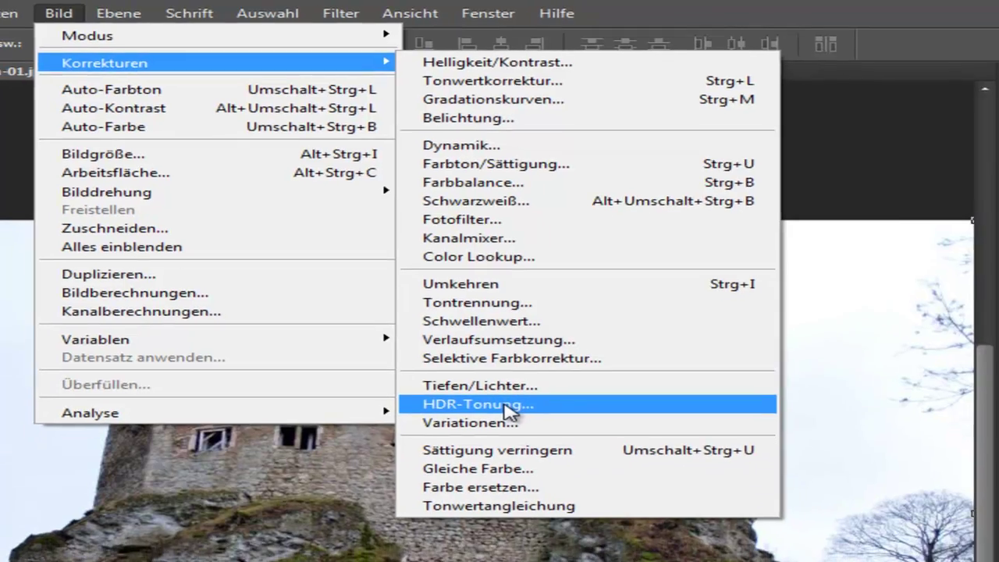
- Start HDR-Tonung from Bild > Korrekturen, accept flattening the image, and move the dialog aside
{"action": "left_click", "coordinate": [517, 425]}
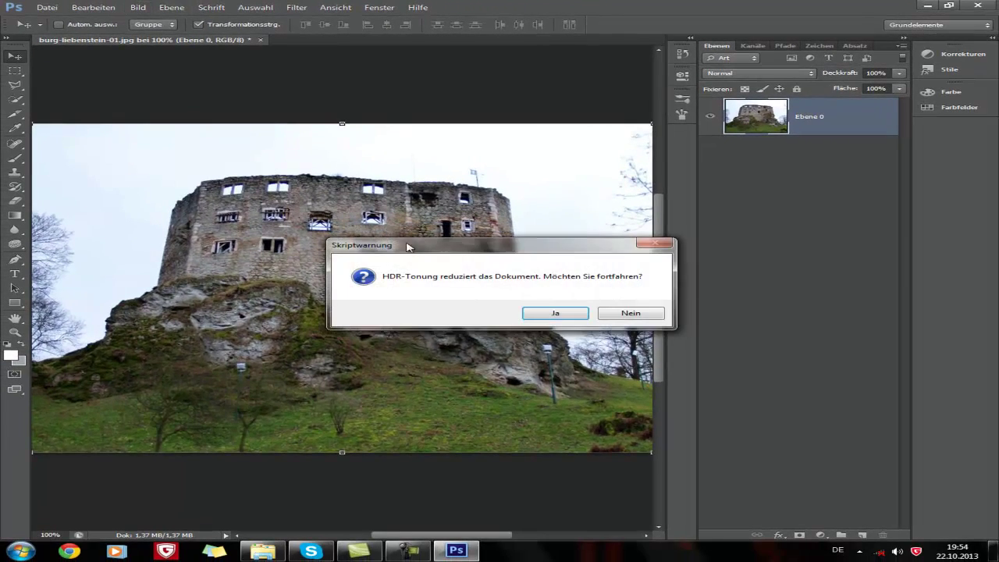
{"action": "left_click", "coordinate": [553, 313]}
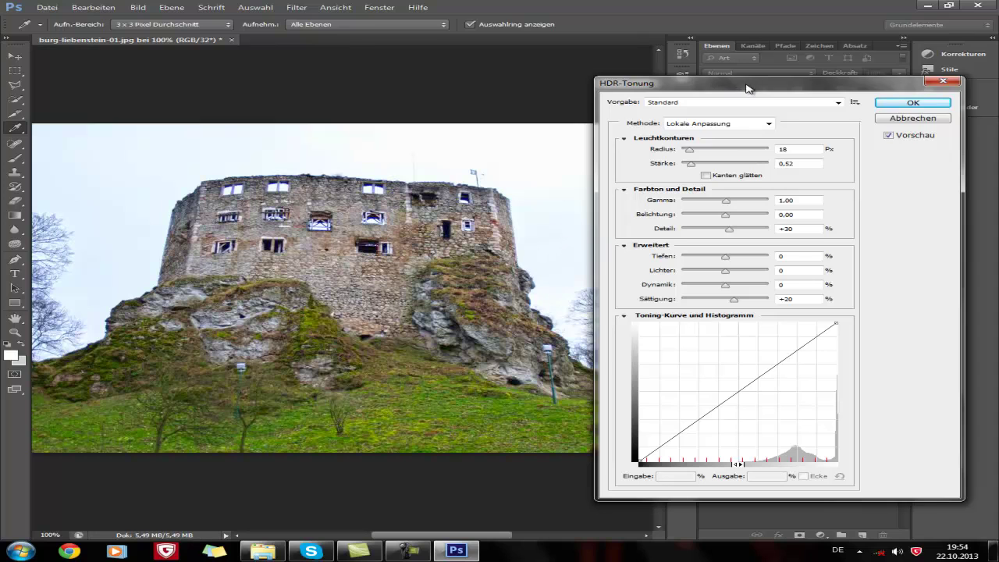
{"action": "left_click_drag", "start_coordinate": [747, 88], "coordinate": [775, 50]}
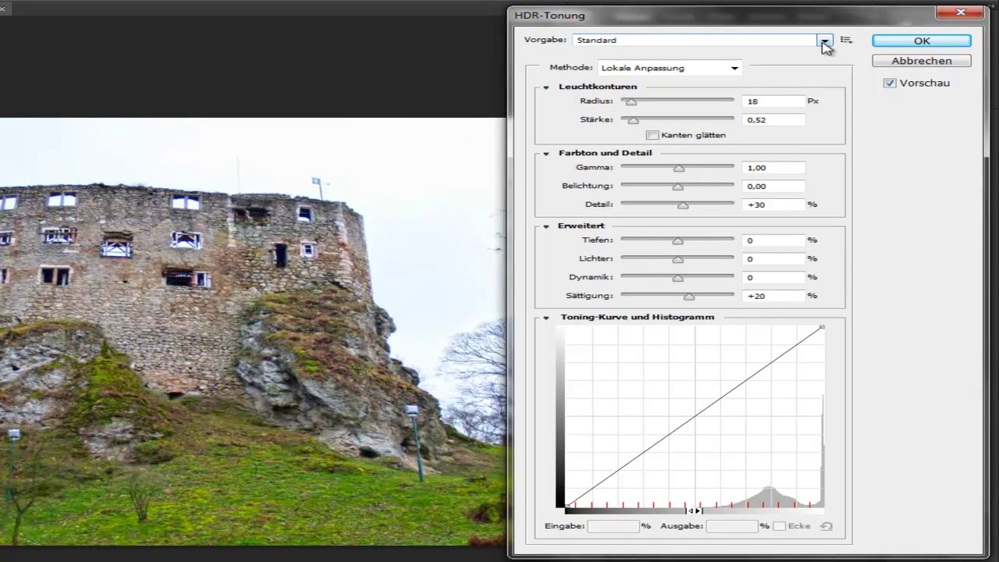
{"action": "left_click", "coordinate": [825, 40]}
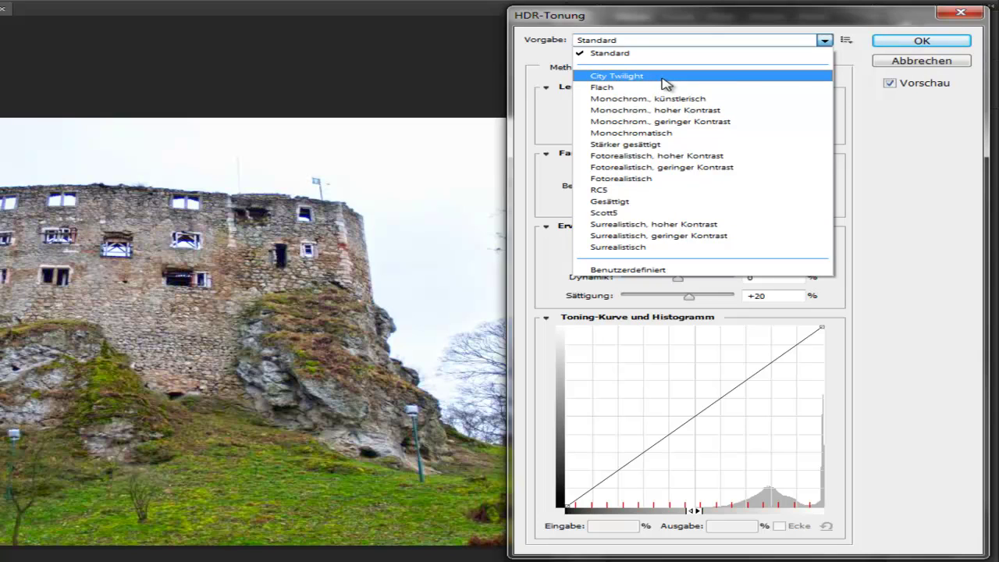
- Preview the City Twilight, Flach and Monochrom HDR Toning presets on the castle
{"action": "left_click", "coordinate": [665, 78]}
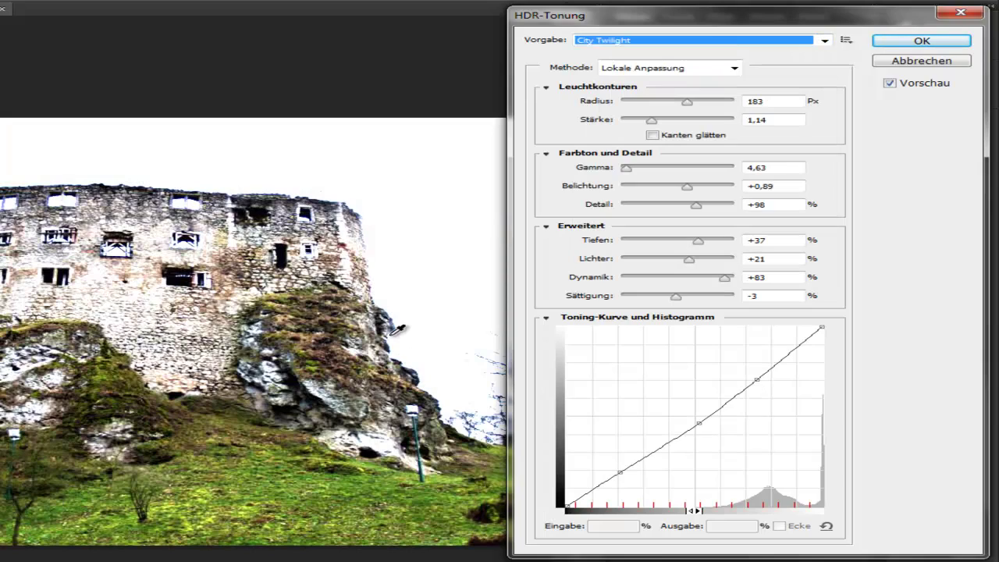
{"action": "left_click", "coordinate": [824, 39]}
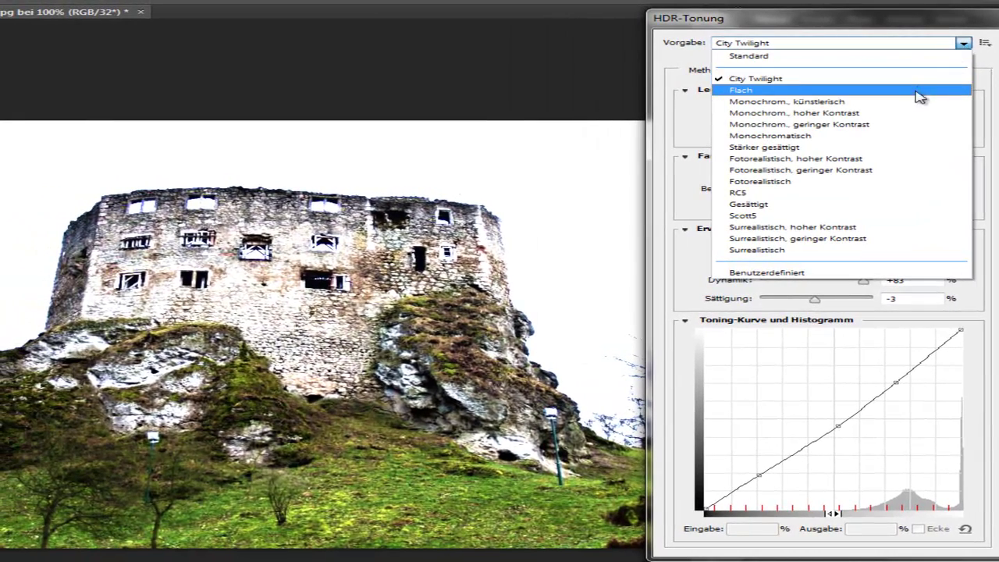
{"action": "left_click", "coordinate": [917, 92]}
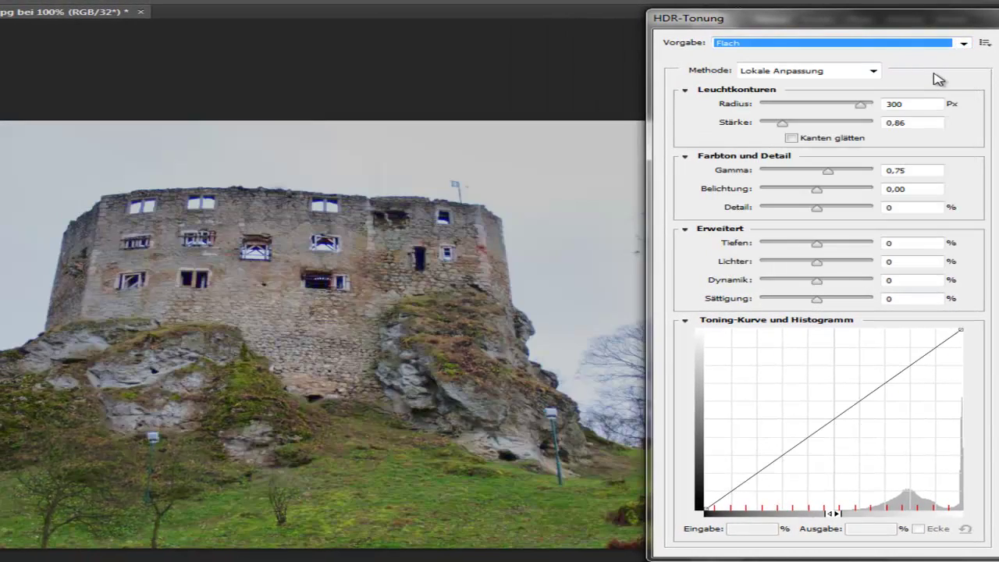
{"action": "key", "text": "Down"}
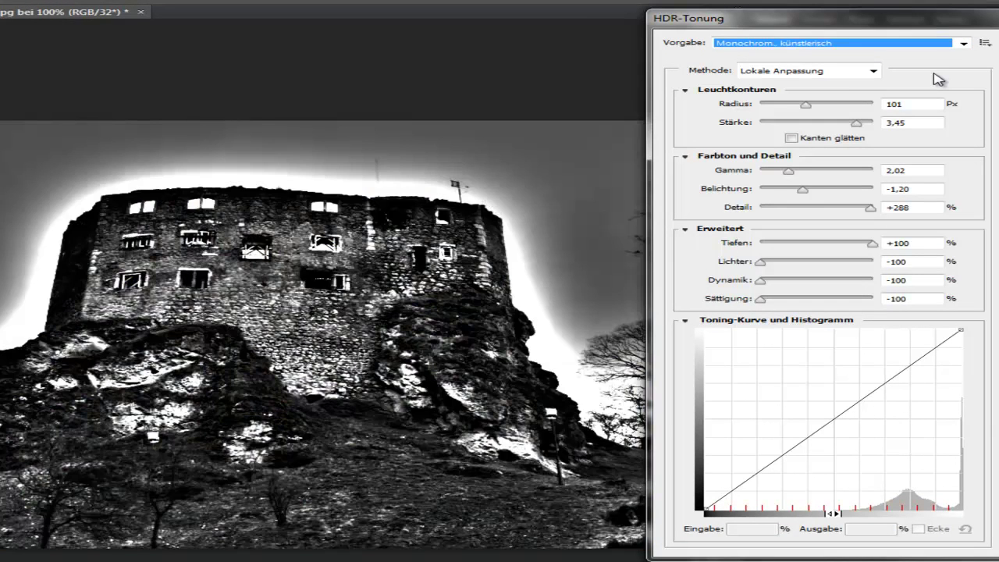
{"action": "key", "text": "Down"}
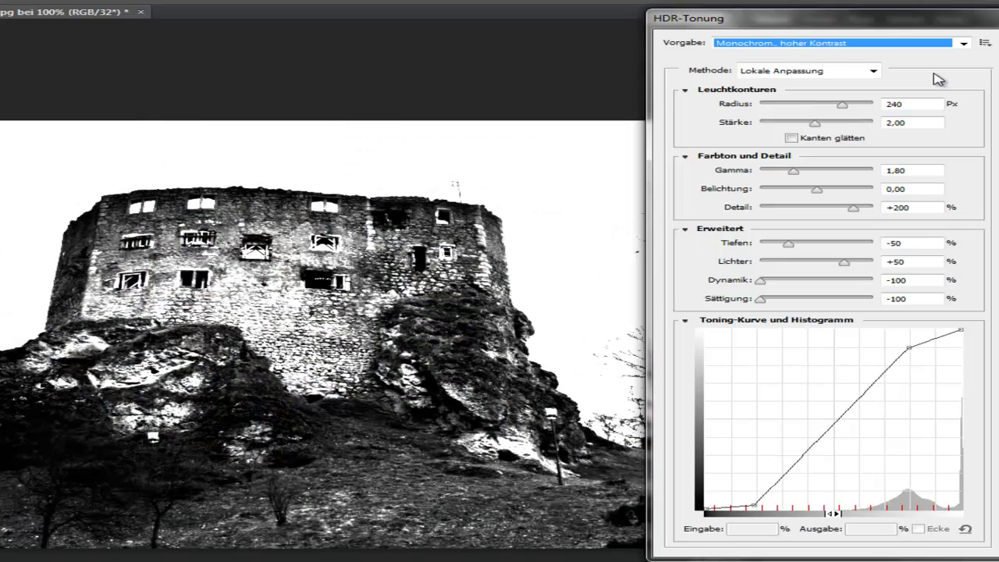
{"action": "key", "text": "Down"}
{"action": "key", "text": "Down"}
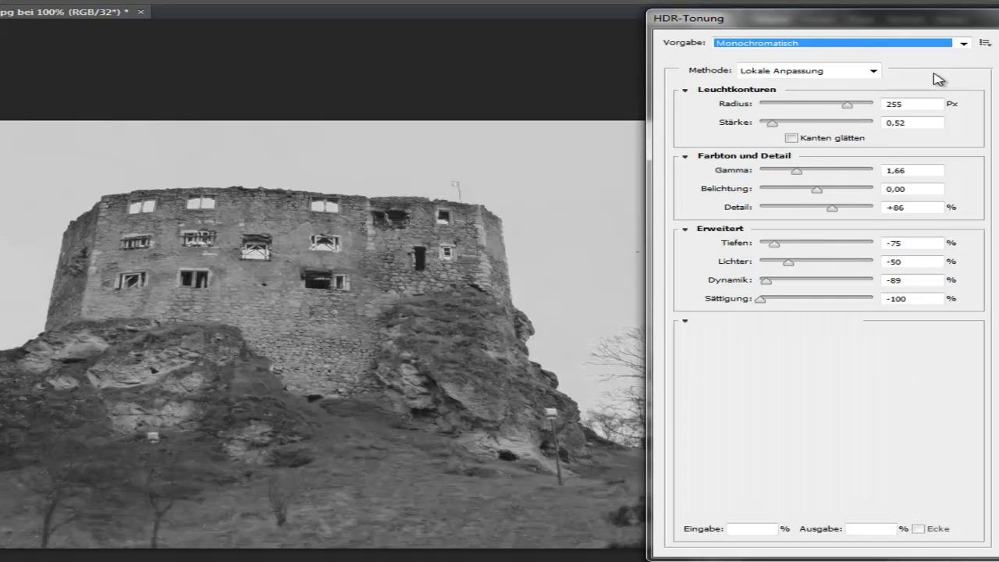
- Preview the Gesättigt, Fotorealistisch and Surrealistisch presets, then return to the Standard preset
{"action": "key", "text": "Down"}
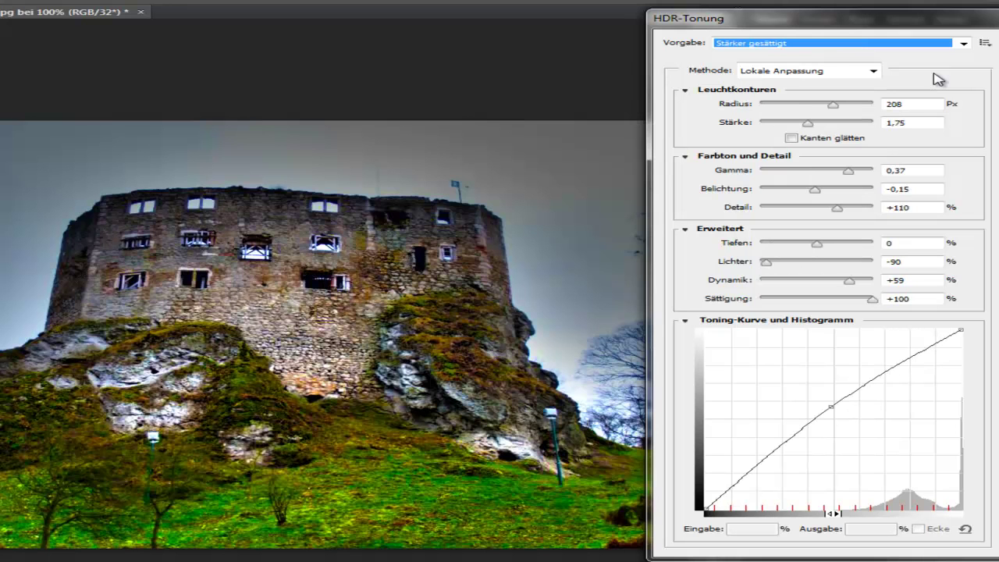
{"action": "key", "text": "Down"}
{"action": "key", "text": "Down"}
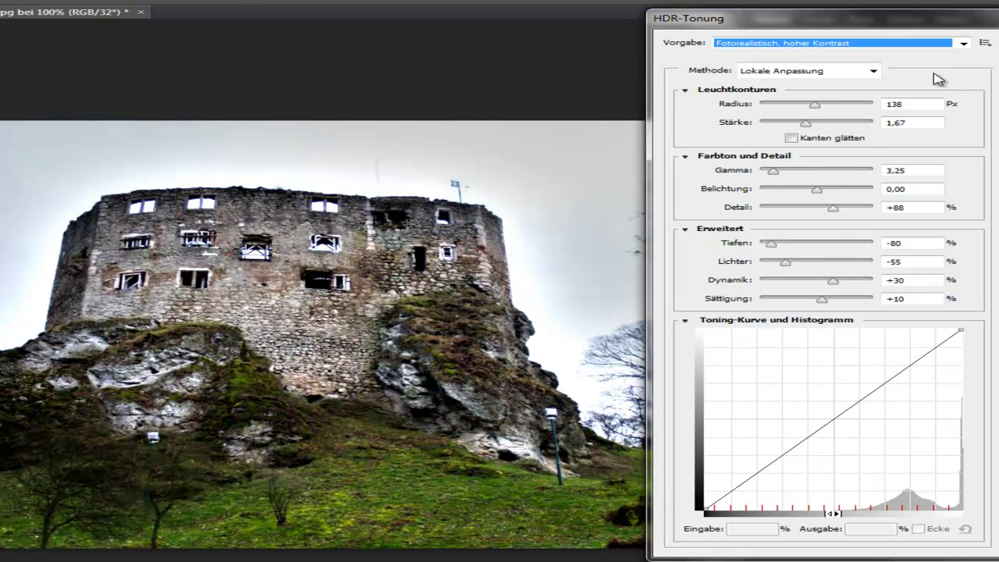
{"action": "key", "text": "Down"}
{"action": "key", "text": "Down"}
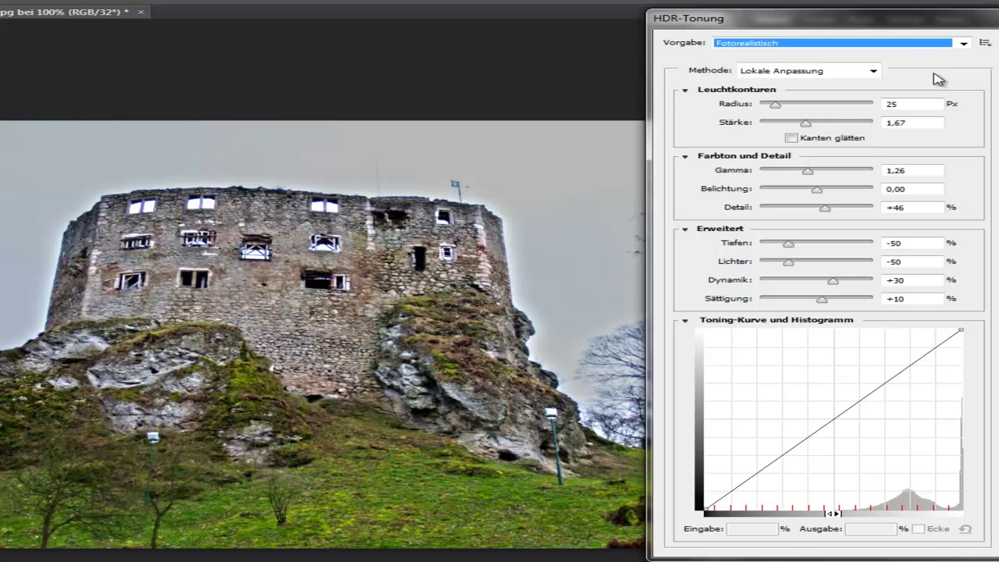
{"action": "key", "text": "Down"}
{"action": "key", "text": "Down"}
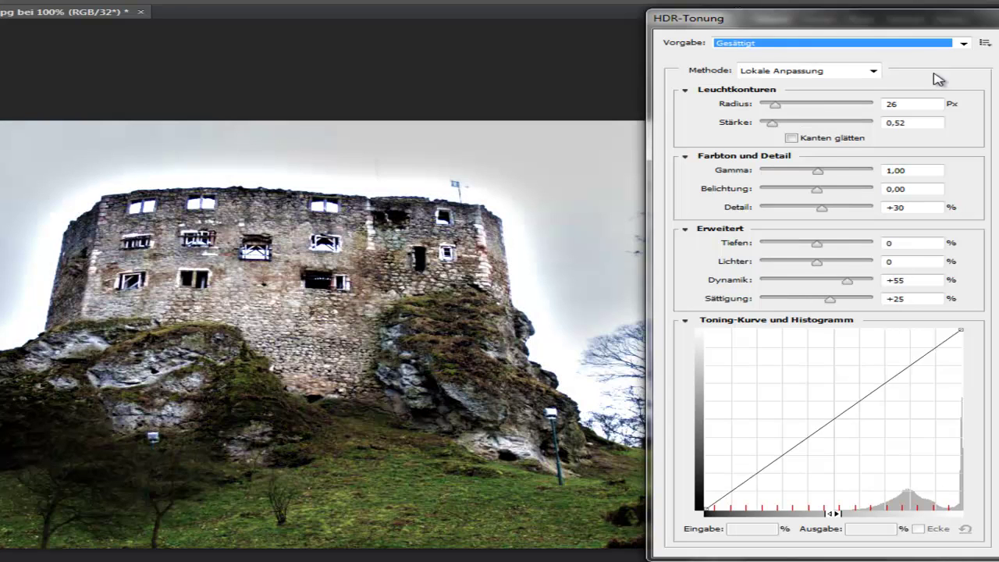
{"action": "key", "text": "Down"}
{"action": "key", "text": "Down"}
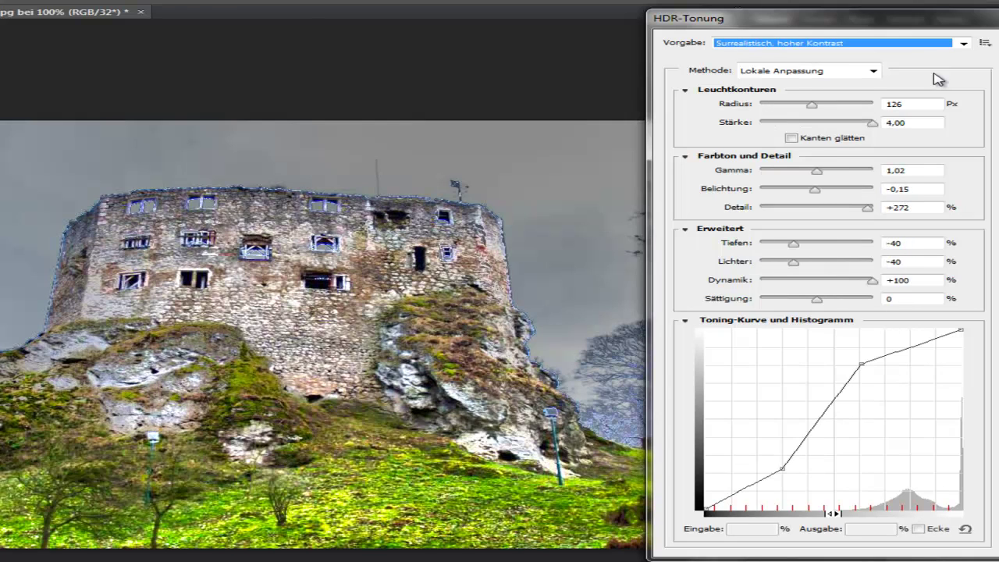
{"action": "key", "text": "Down"}
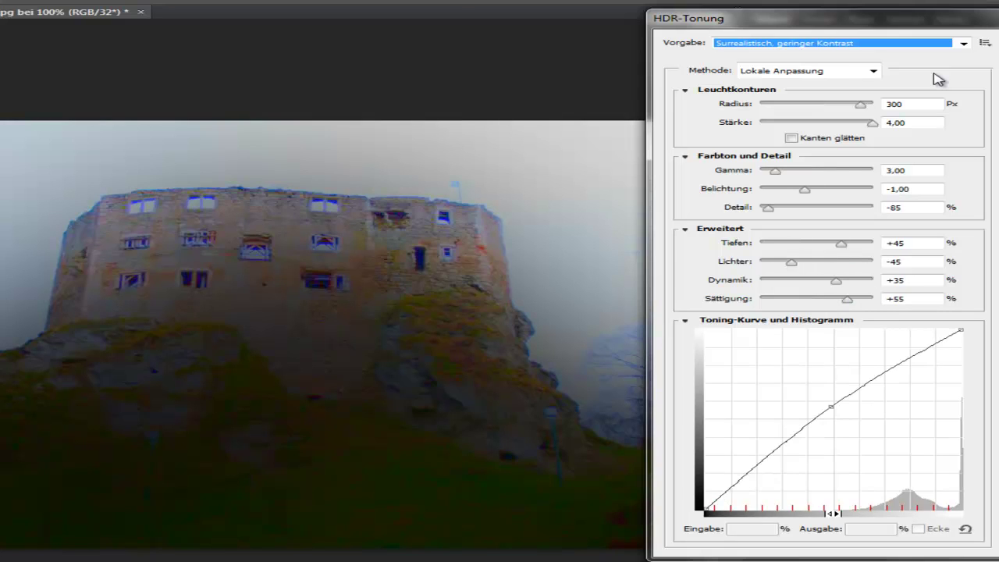
{"action": "key", "text": "Down"}
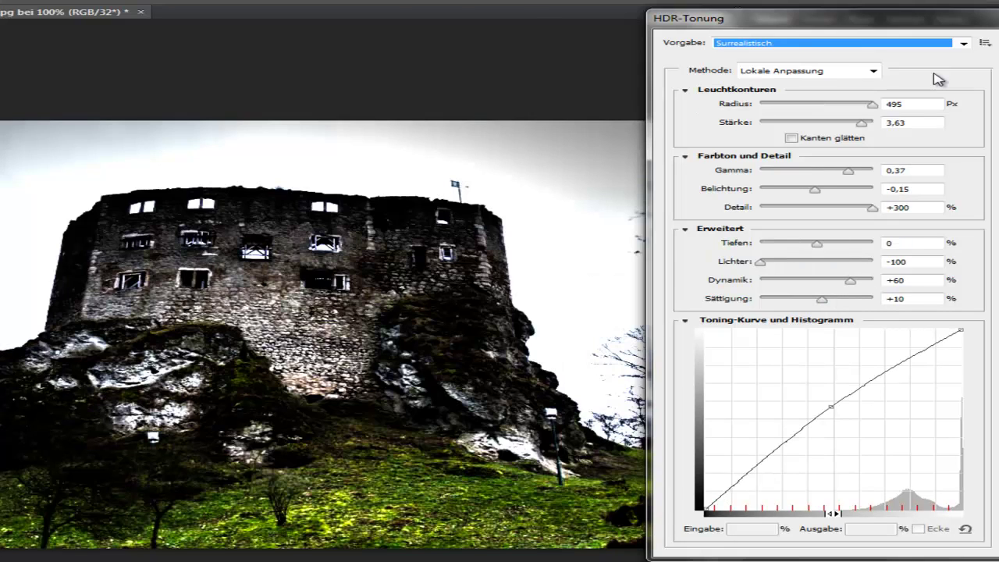
{"action": "left_click", "coordinate": [964, 43]}
{"action": "left_click", "coordinate": [907, 56]}
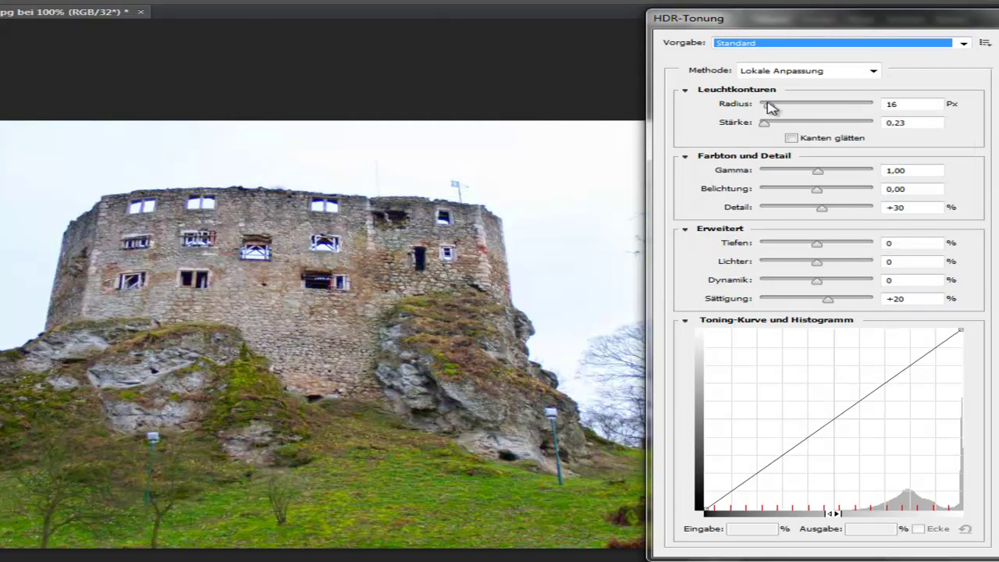
- Set HDR Toning Radius to 50 px, Stärke 1.58, Gamma 1.18 and Belichtung +0.23
{"action": "mouse_move", "coordinate": [769, 104]}
{"action": "left_mouse_down"}
{"action": "mouse_move", "coordinate": [875, 113]}
{"action": "mouse_move", "coordinate": [737, 115]}
{"action": "mouse_move", "coordinate": [863, 128]}
{"action": "left_mouse_up"}
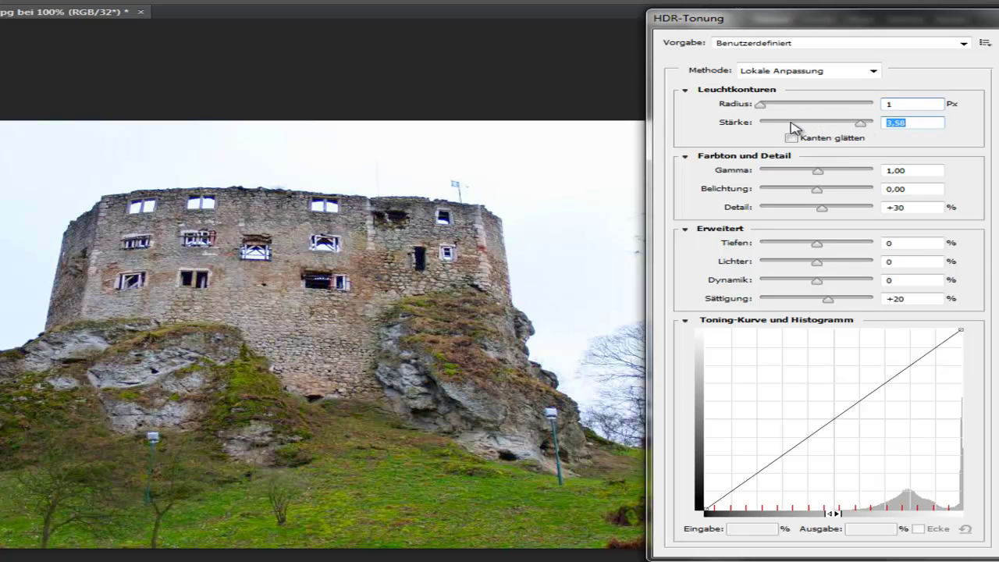
{"action": "mouse_move", "coordinate": [764, 106]}
{"action": "left_mouse_down"}
{"action": "mouse_move", "coordinate": [865, 113]}
{"action": "mouse_move", "coordinate": [832, 110]}
{"action": "left_mouse_up"}
{"action": "left_click", "coordinate": [745, 126]}
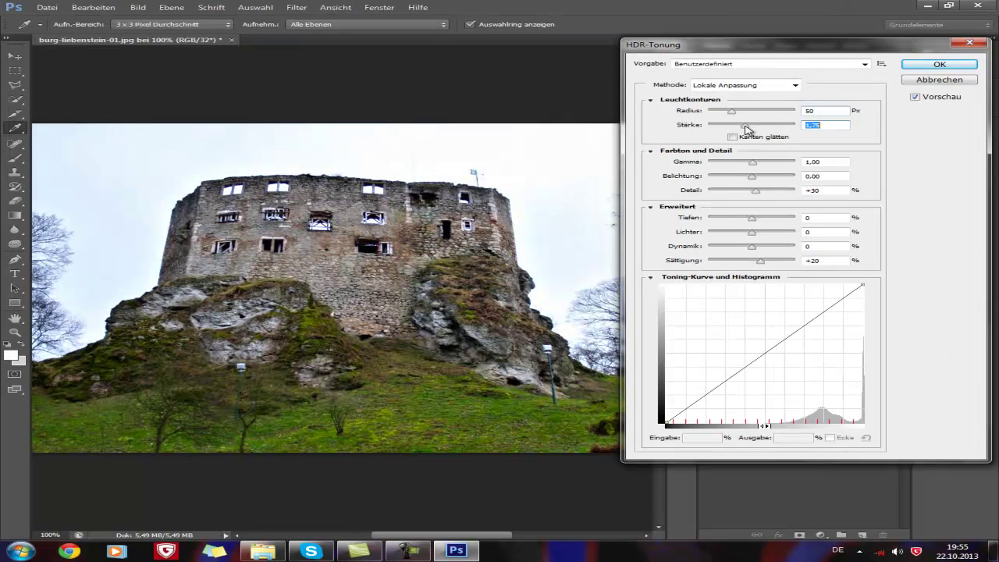
{"action": "left_click_drag", "start_coordinate": [746, 126], "coordinate": [741, 126]}
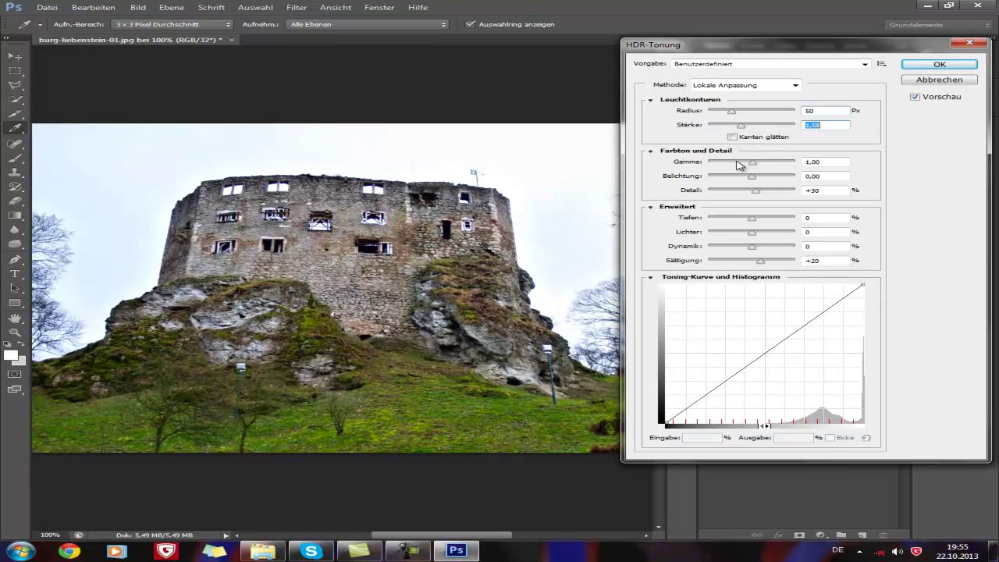
{"action": "left_click_drag", "start_coordinate": [754, 166], "coordinate": [748, 167]}
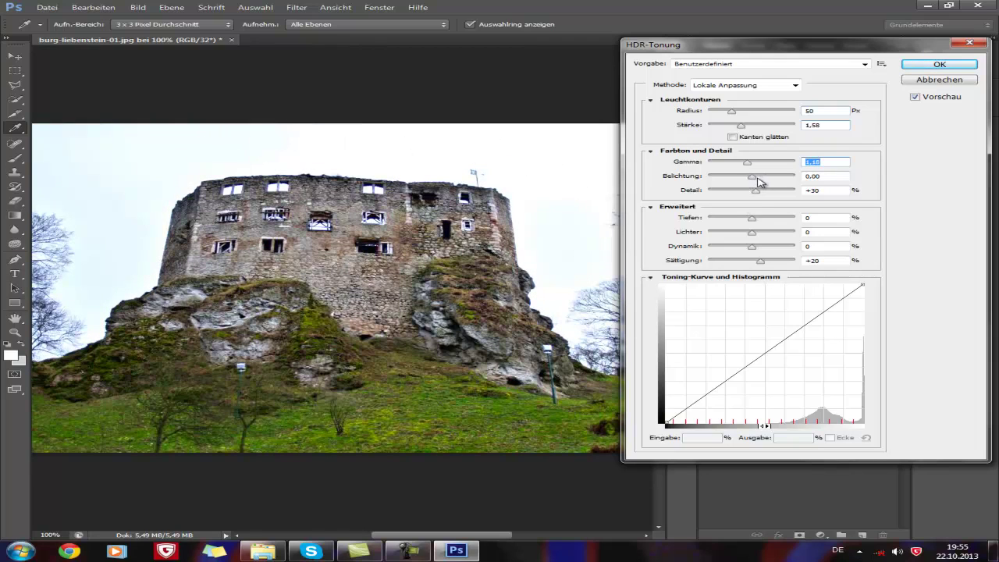
{"action": "mouse_move", "coordinate": [758, 182]}
{"action": "left_mouse_down"}
{"action": "mouse_move", "coordinate": [729, 180]}
{"action": "mouse_move", "coordinate": [754, 183]}
{"action": "left_mouse_up"}
{"action": "mouse_move", "coordinate": [754, 180]}
{"action": "left_mouse_down"}
{"action": "mouse_move", "coordinate": [762, 194]}
{"action": "mouse_move", "coordinate": [712, 193]}
{"action": "left_mouse_up"}
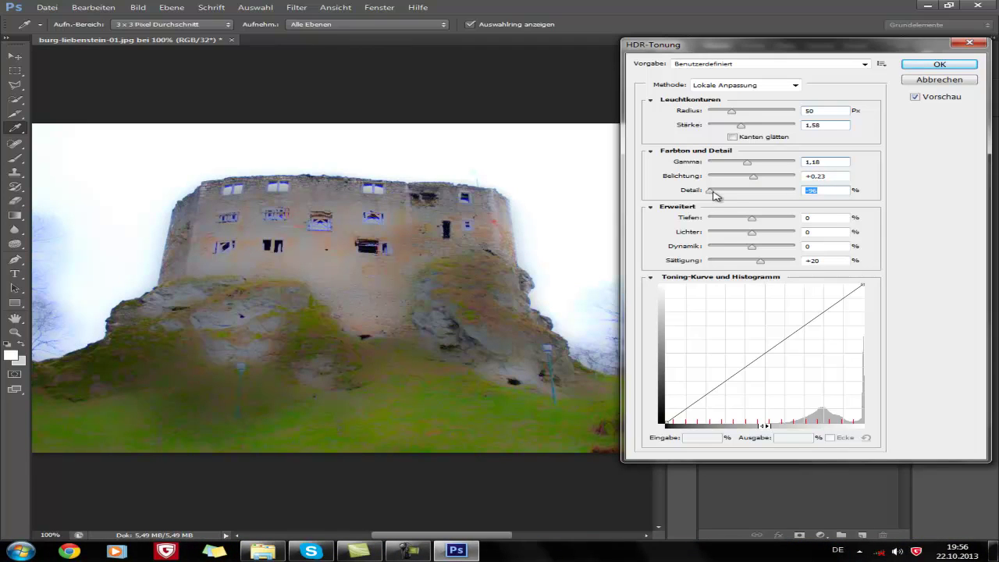
- Test maximum Detail, then settle Detail at +90%
{"action": "left_click_drag", "start_coordinate": [716, 194], "coordinate": [797, 194]}
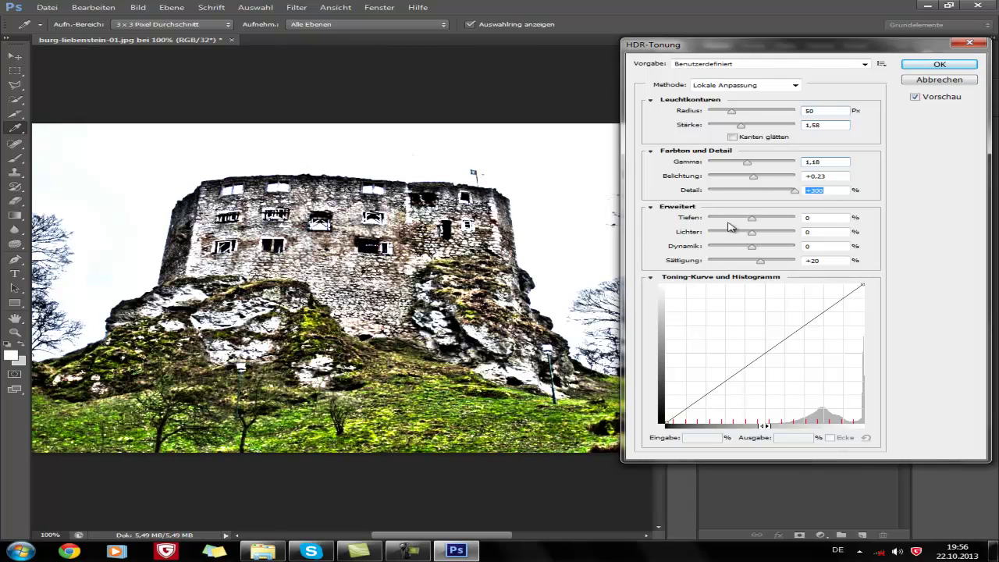
{"action": "left_click", "coordinate": [775, 192]}
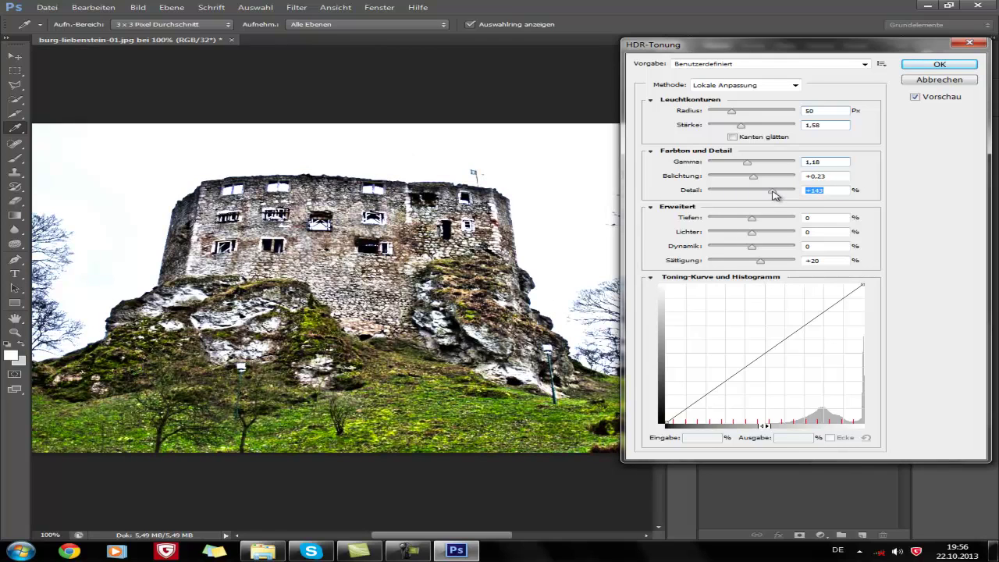
{"action": "mouse_move", "coordinate": [772, 193]}
{"action": "left_mouse_down"}
{"action": "mouse_move", "coordinate": [742, 192]}
{"action": "mouse_move", "coordinate": [768, 193]}
{"action": "left_mouse_up"}
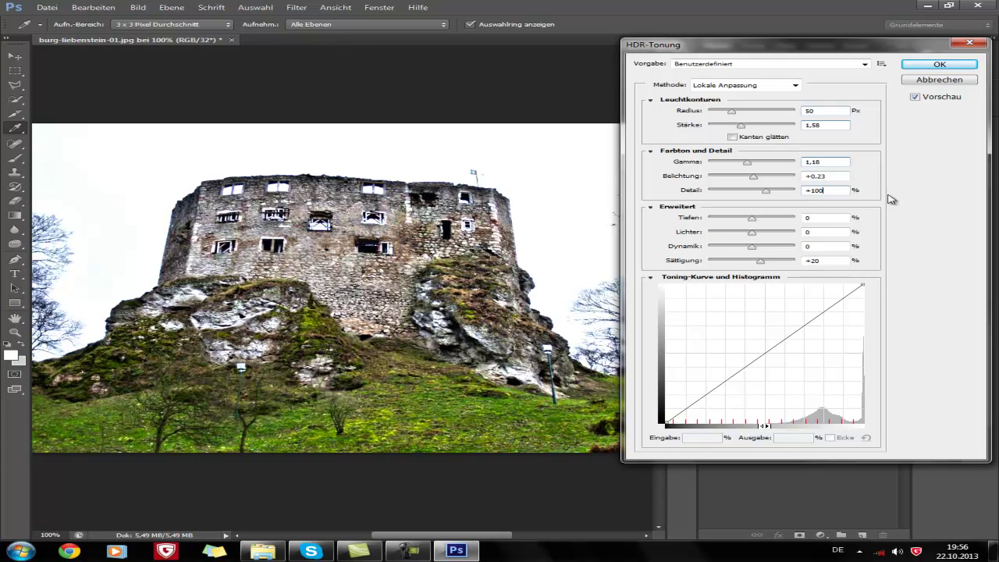
{"action": "key", "text": "BackSpace"}
{"action": "type", "text": "92"}
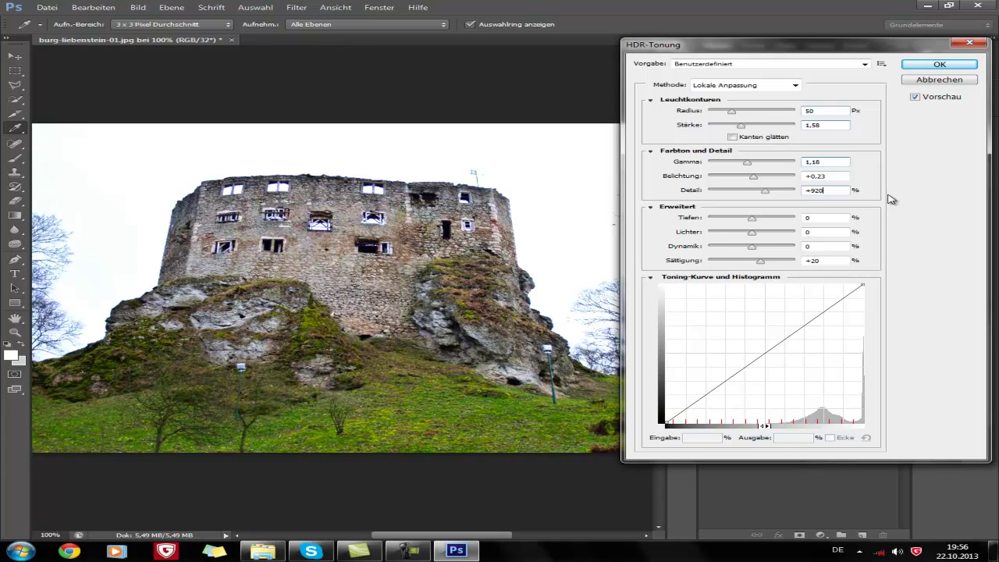
{"action": "type", "text": "0"}
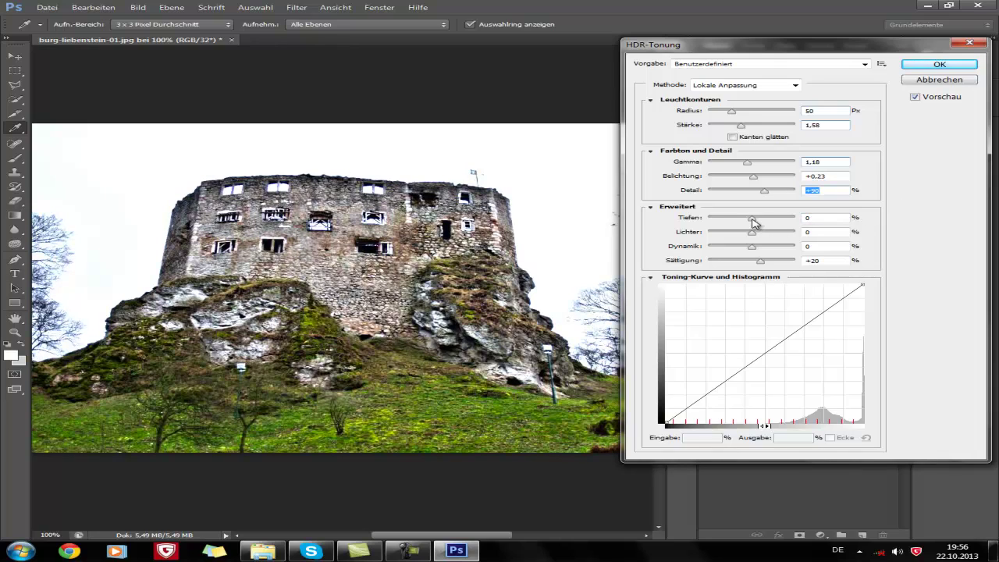
- After testing extremes, set Tiefen to +3% and Lichter to -8%
{"action": "mouse_move", "coordinate": [752, 220]}
{"action": "left_mouse_down"}
{"action": "mouse_move", "coordinate": [711, 223]}
{"action": "mouse_move", "coordinate": [792, 221]}
{"action": "left_mouse_up"}
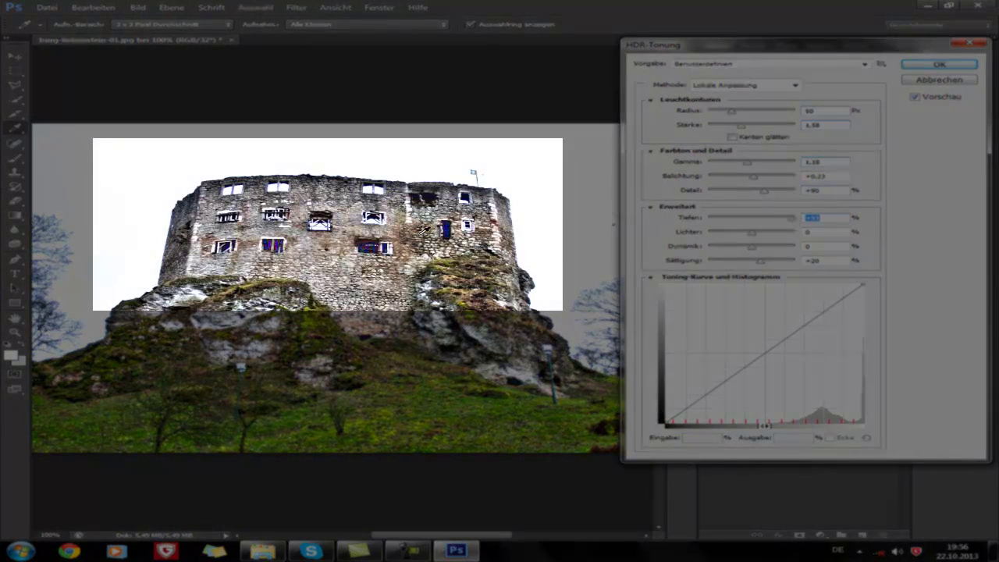
{"action": "left_click", "coordinate": [758, 220]}
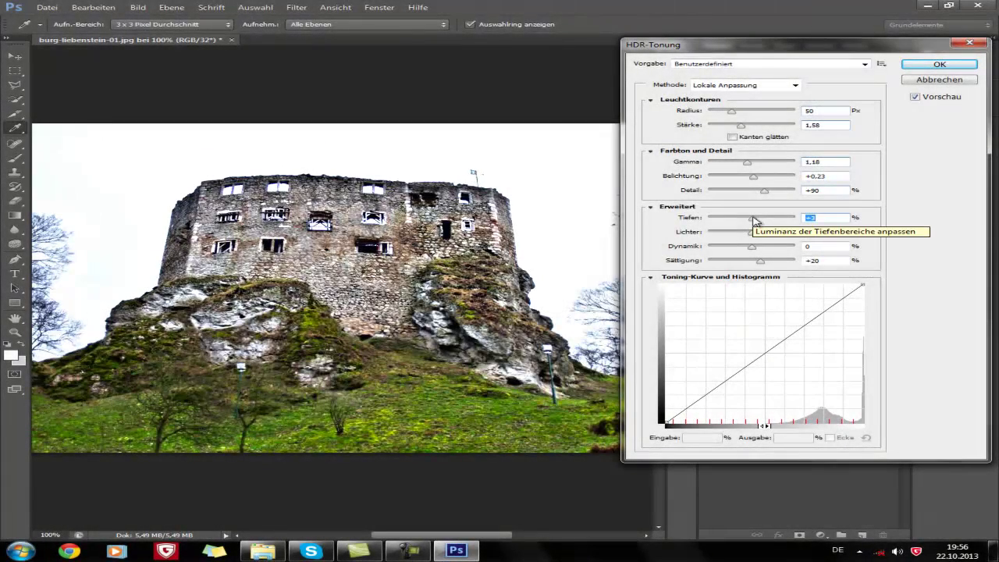
{"action": "mouse_move", "coordinate": [755, 236]}
{"action": "left_mouse_down"}
{"action": "mouse_move", "coordinate": [798, 236]}
{"action": "mouse_move", "coordinate": [676, 237]}
{"action": "mouse_move", "coordinate": [741, 236]}
{"action": "left_mouse_up"}
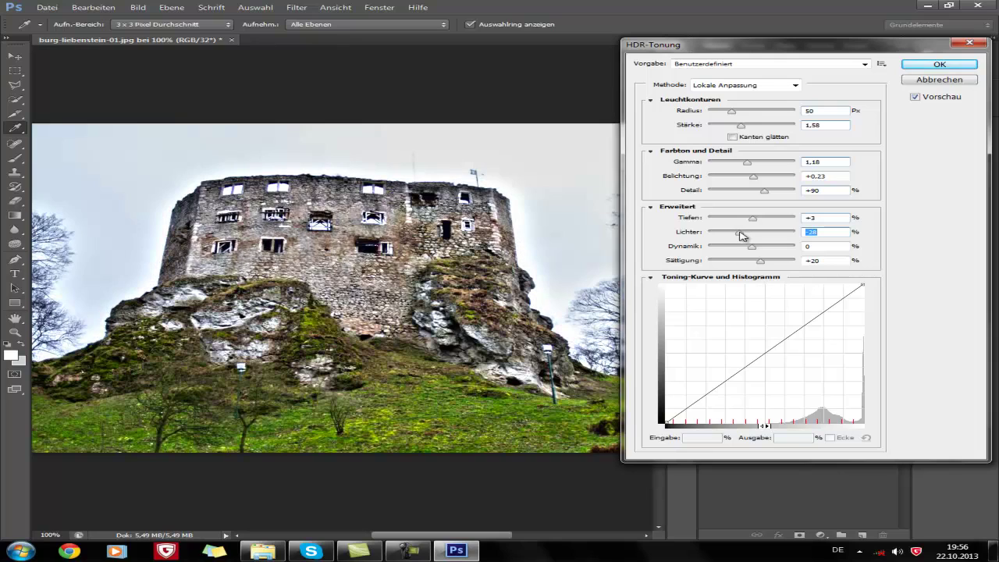
{"action": "left_click_drag", "start_coordinate": [742, 236], "coordinate": [748, 234]}
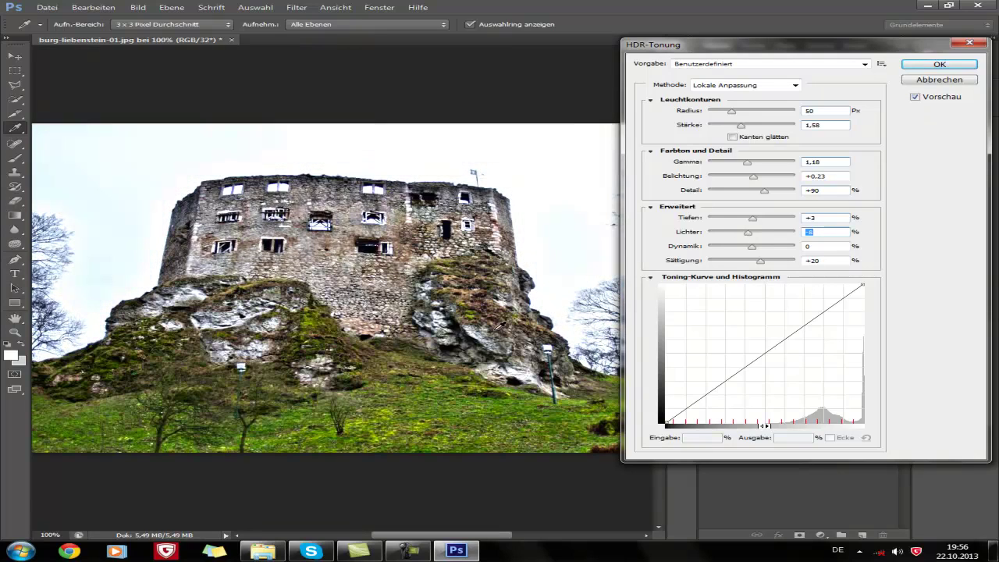
- Preview full desaturation, then lower Sättigung to a muted level of about +8%
{"action": "left_click", "coordinate": [738, 261]}
{"action": "mouse_move", "coordinate": [739, 266]}
{"action": "left_mouse_down"}
{"action": "mouse_move", "coordinate": [708, 266]}
{"action": "mouse_move", "coordinate": [829, 261]}
{"action": "left_mouse_up"}
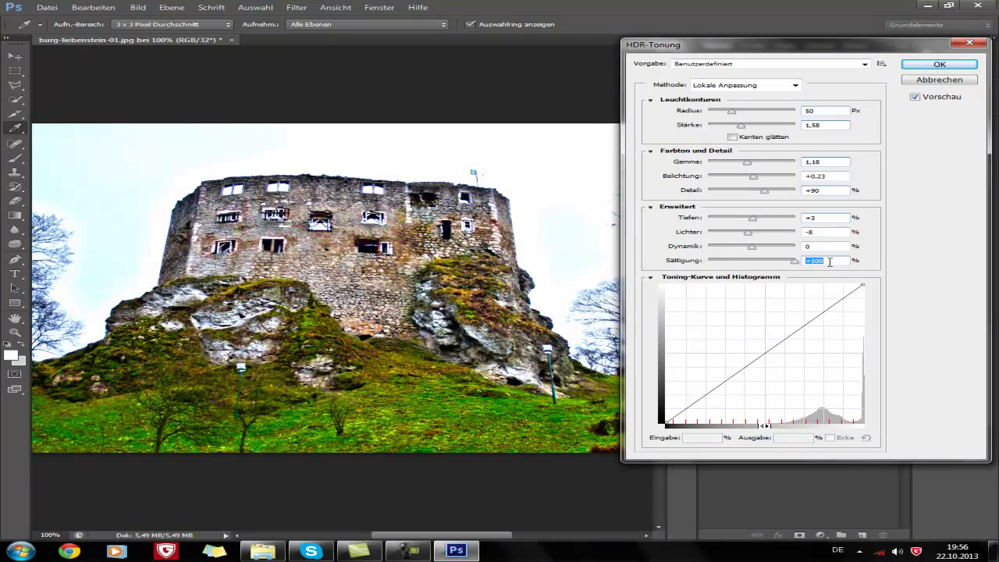
{"action": "left_click", "coordinate": [773, 261]}
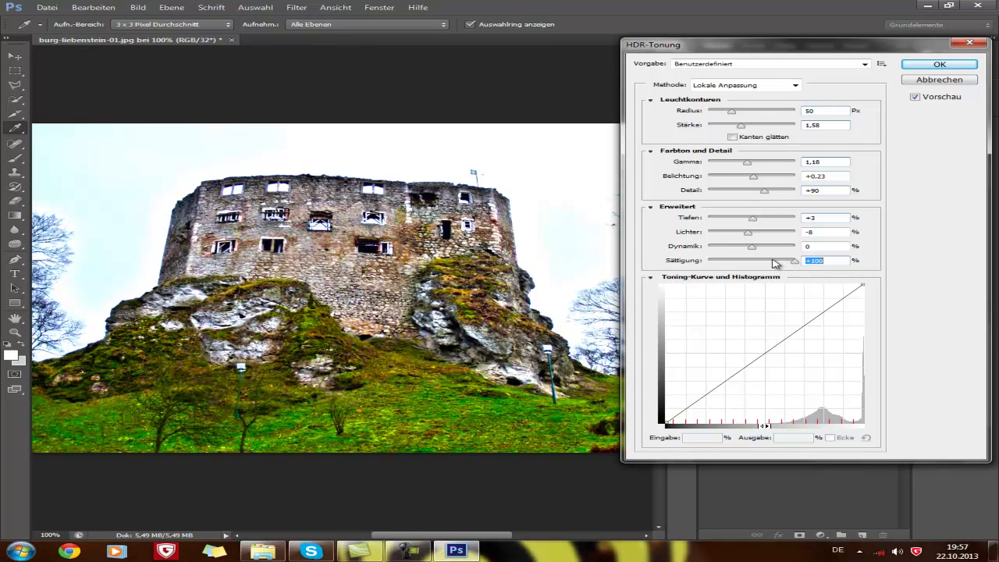
{"action": "left_click_drag", "start_coordinate": [772, 263], "coordinate": [755, 265]}
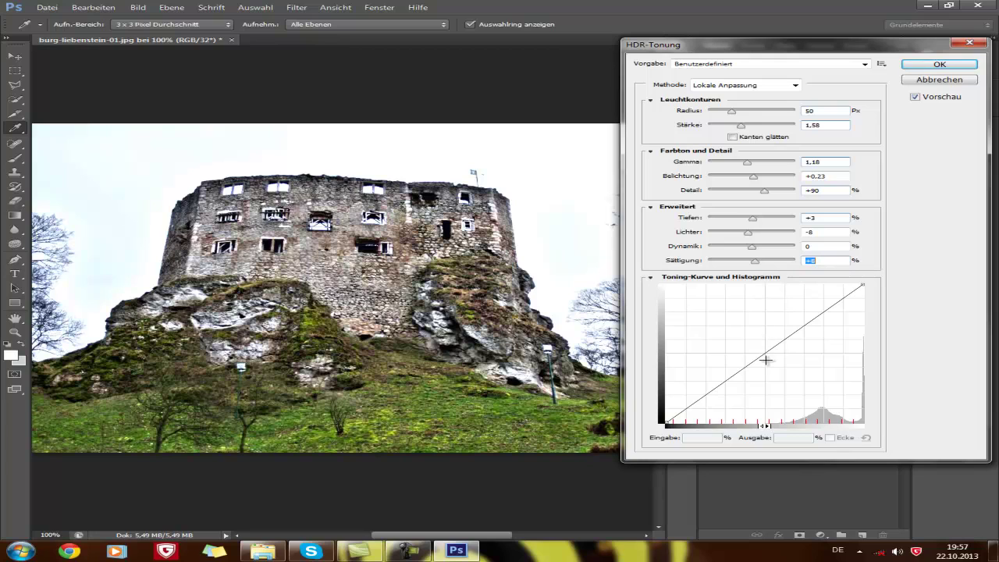
- Add points to the Toning-Kurve, bending its shadows, midtones and upper section into an S shape
{"action": "mouse_move", "coordinate": [756, 360]}
{"action": "left_mouse_down"}
{"action": "mouse_move", "coordinate": [704, 338]}
{"action": "mouse_move", "coordinate": [747, 373]}
{"action": "left_mouse_up"}
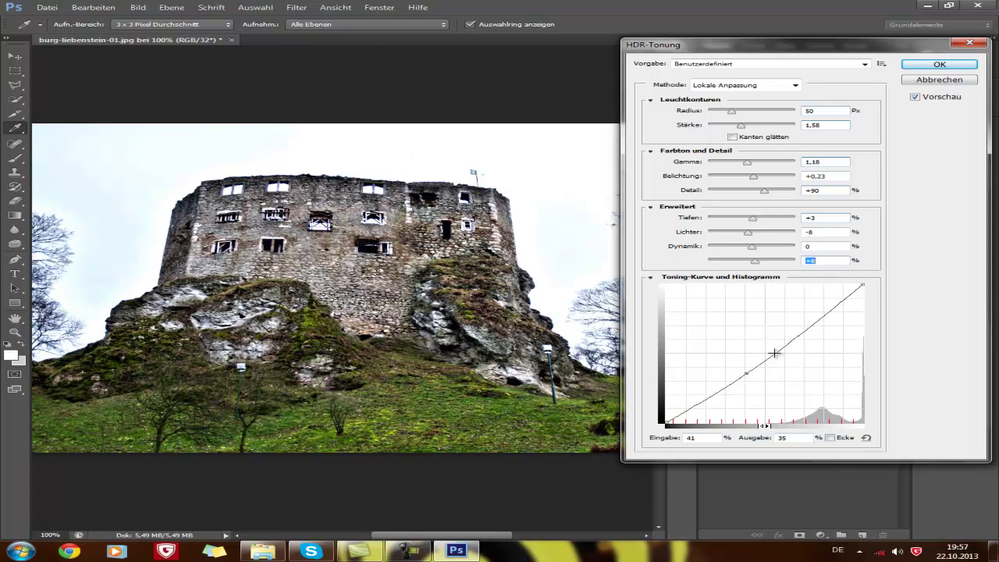
{"action": "left_click", "coordinate": [801, 332]}
{"action": "left_click_drag", "start_coordinate": [776, 352], "coordinate": [765, 350]}
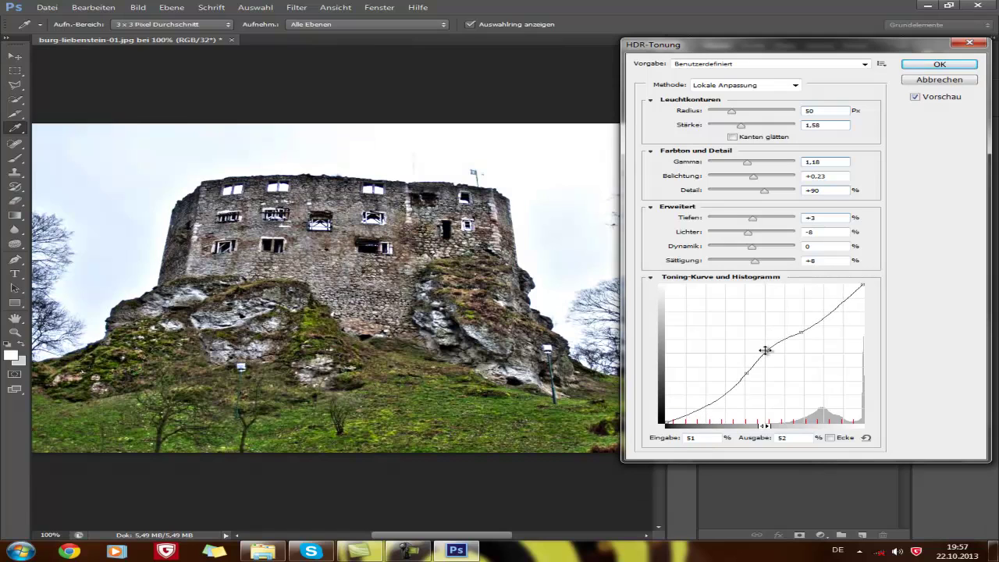
{"action": "mouse_move", "coordinate": [827, 312]}
{"action": "left_mouse_down"}
{"action": "mouse_move", "coordinate": [839, 326]}
{"action": "mouse_move", "coordinate": [830, 313]}
{"action": "left_mouse_up"}
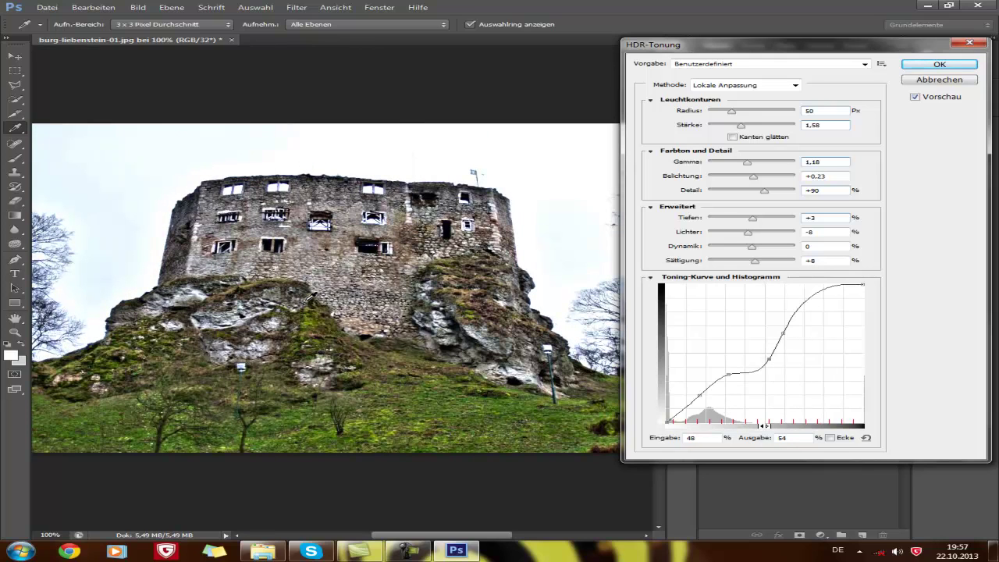
- Lower the shadow curve point and add another point to steepen the S-shaped toning curve
{"action": "key", "text": "ctrl+minus"}
{"action": "key", "text": "ctrl+minus"}
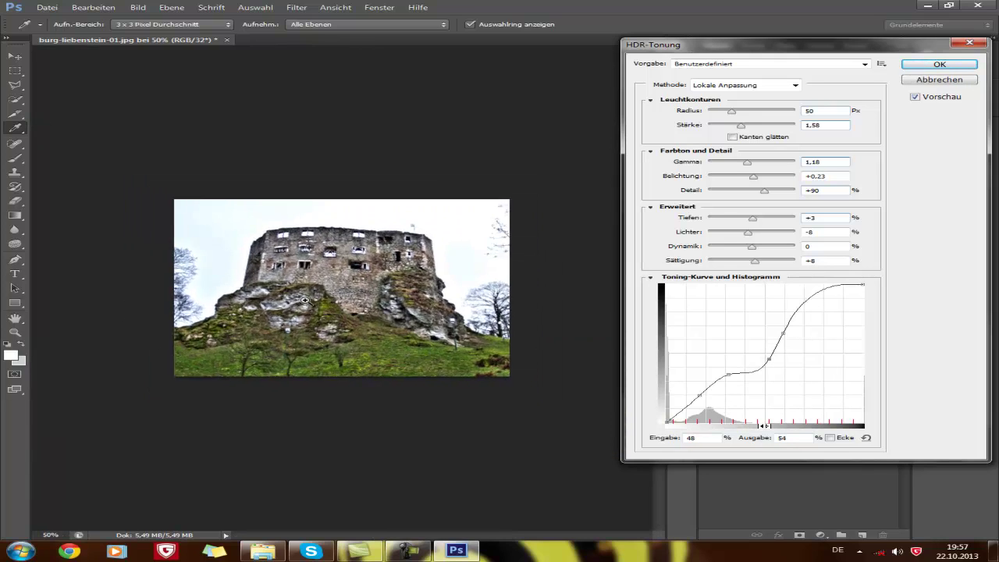
{"action": "left_click", "coordinate": [304, 301], "text": "ctrl"}
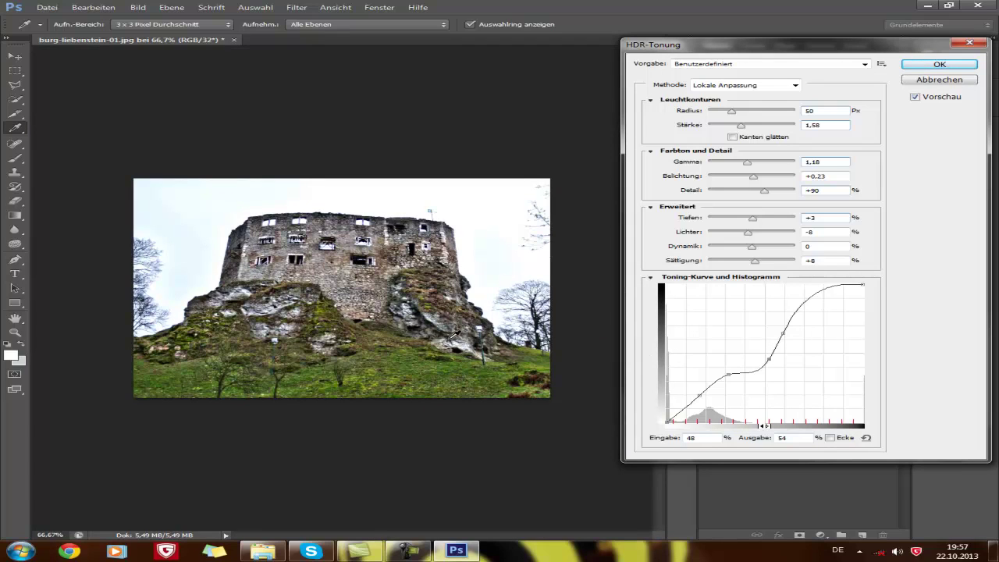
{"action": "left_click", "coordinate": [696, 393]}
{"action": "left_click_drag", "start_coordinate": [696, 393], "coordinate": [698, 402]}
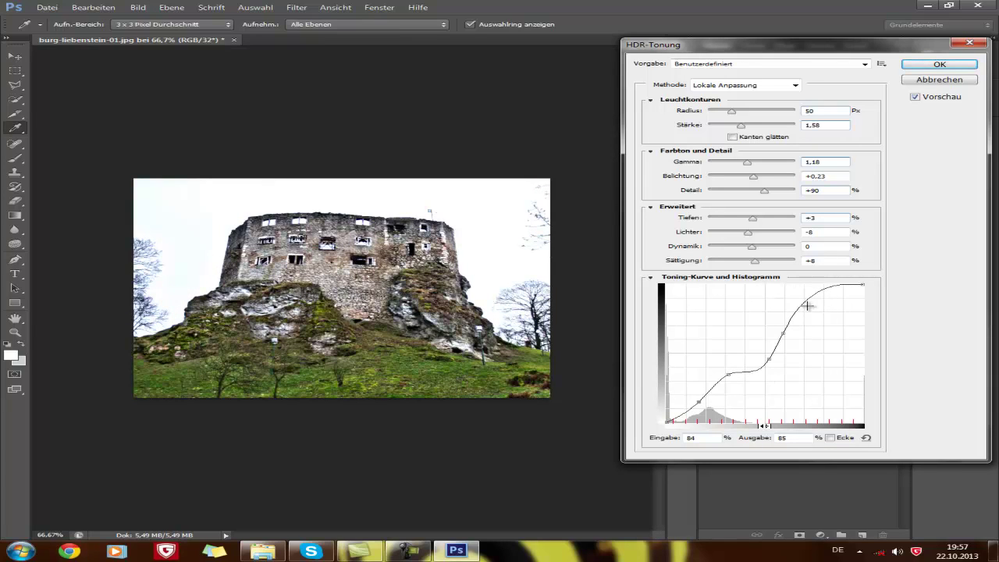
{"action": "mouse_move", "coordinate": [821, 330]}
{"action": "left_mouse_down"}
{"action": "mouse_move", "coordinate": [827, 386]}
{"action": "mouse_move", "coordinate": [809, 284]}
{"action": "left_mouse_up"}
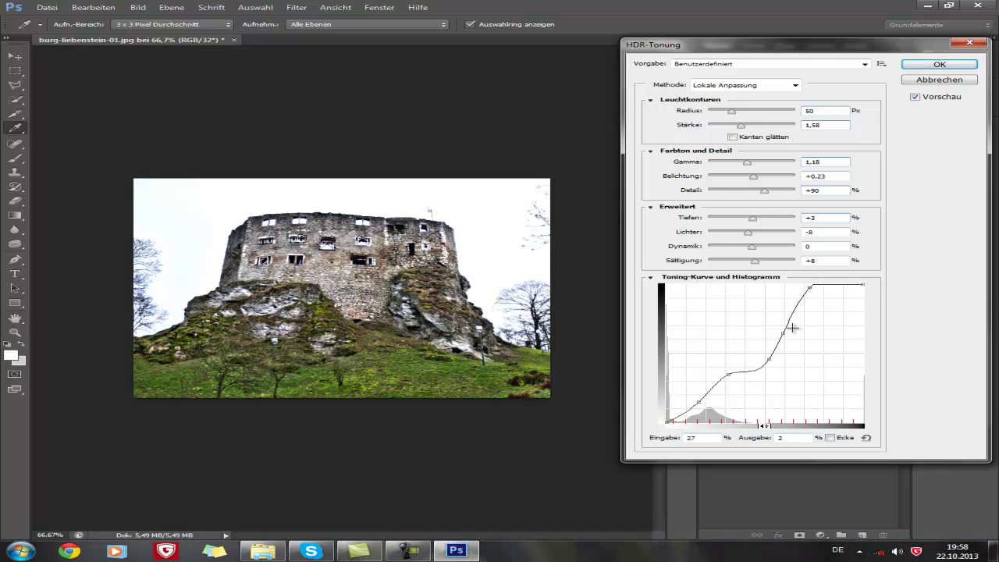
{"action": "mouse_move", "coordinate": [784, 334]}
{"action": "left_mouse_down"}
{"action": "mouse_move", "coordinate": [796, 339]}
{"action": "mouse_move", "coordinate": [783, 332]}
{"action": "left_mouse_up"}
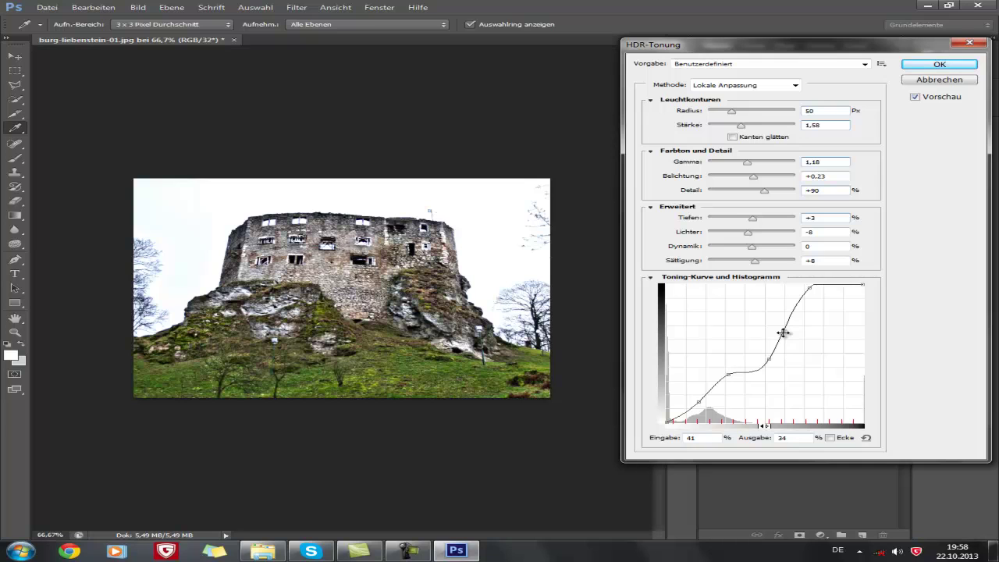
- Apply the HDR toning to the castle photo and inspect it zoomed in
{"action": "left_click", "coordinate": [939, 65]}
{"action": "left_click", "coordinate": [263, 250], "text": "ctrl"}
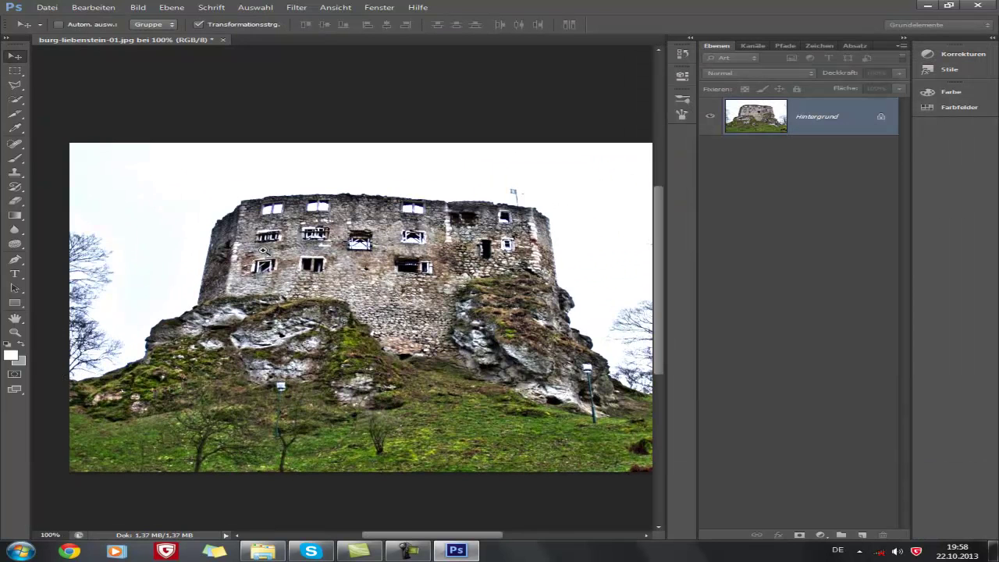
{"action": "mouse_move", "coordinate": [263, 250]}
{"action": "left_mouse_down"}
{"action": "mouse_move", "coordinate": [402, 261]}
{"action": "mouse_move", "coordinate": [395, 285]}
{"action": "left_mouse_up"}
{"action": "left_click", "coordinate": [395, 285], "text": "alt"}
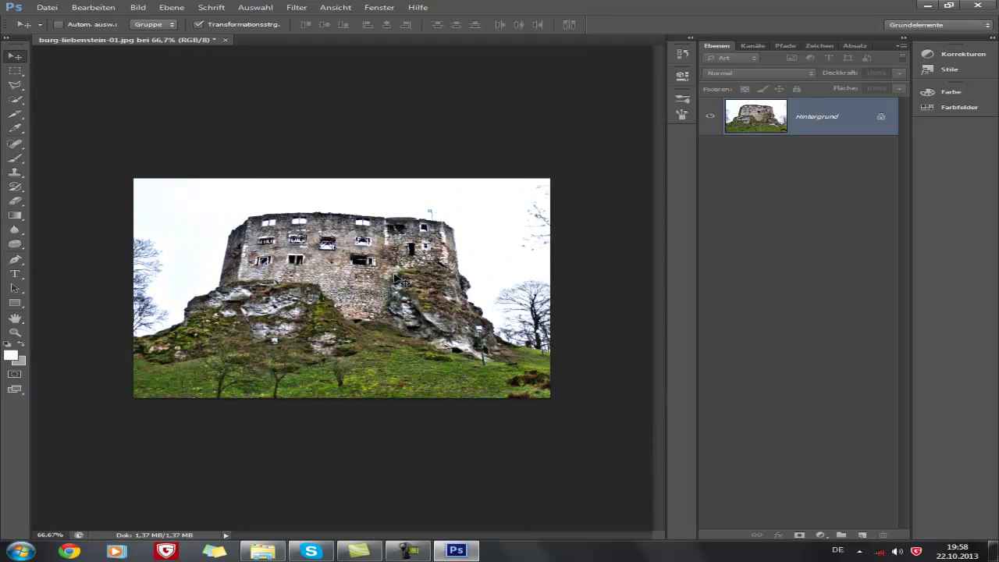
- Unlock the background into layer Ebene 0 and shift the castle image with the Move tool
{"action": "left_click_drag", "start_coordinate": [882, 113], "coordinate": [879, 533]}
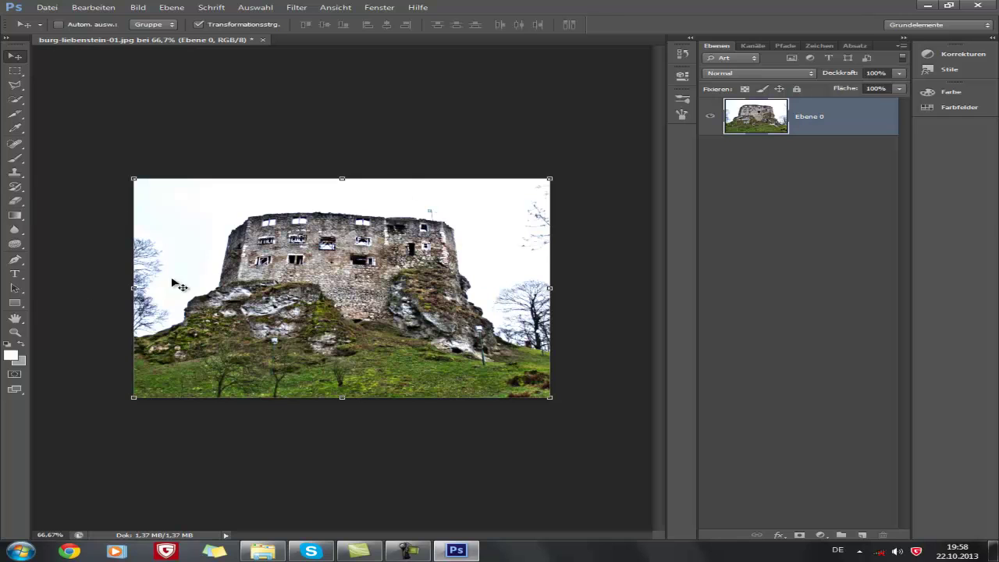
{"action": "left_click", "coordinate": [147, 200]}
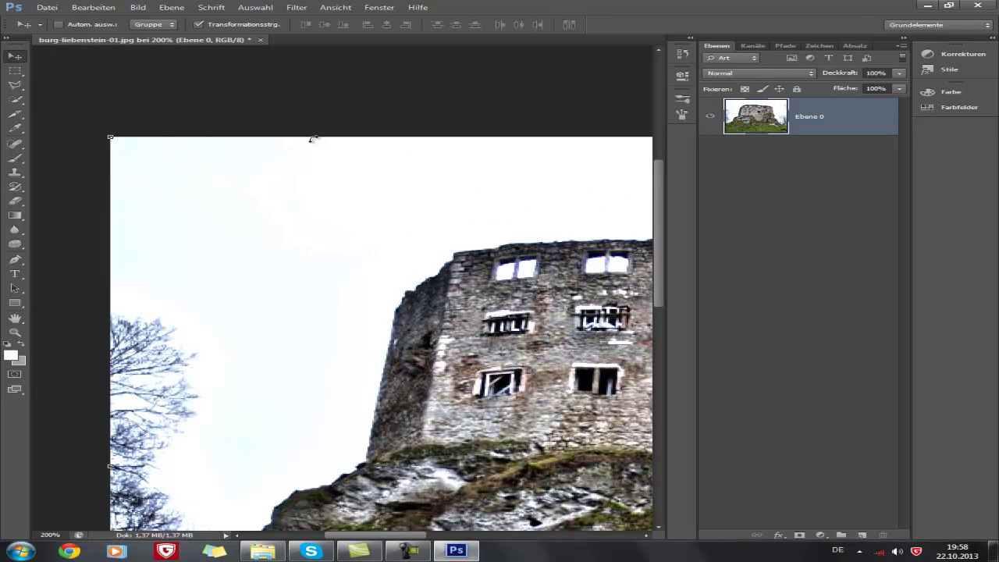
{"action": "left_click", "coordinate": [367, 258], "text": "alt"}
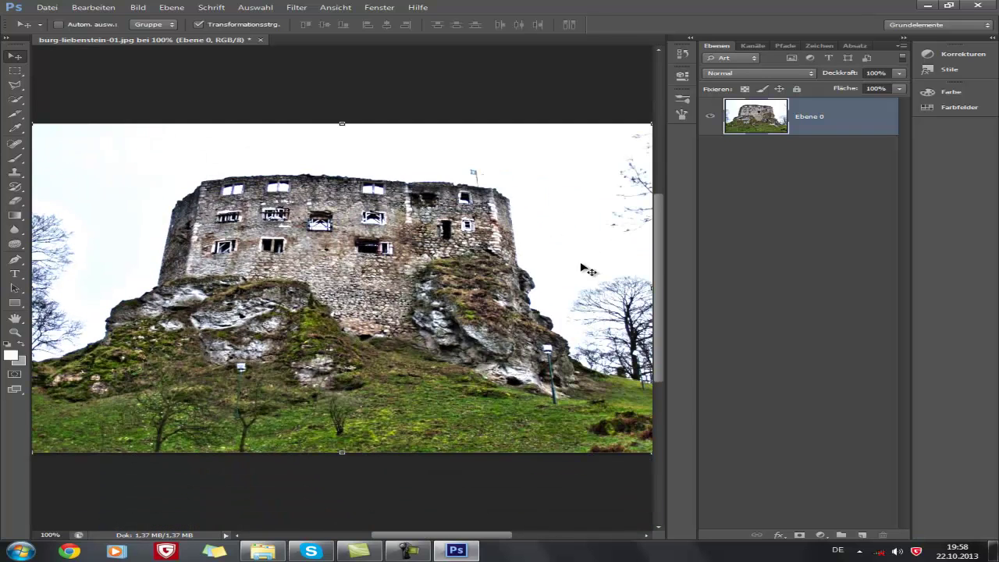
{"action": "left_click_drag", "start_coordinate": [149, 171], "coordinate": [289, 215]}
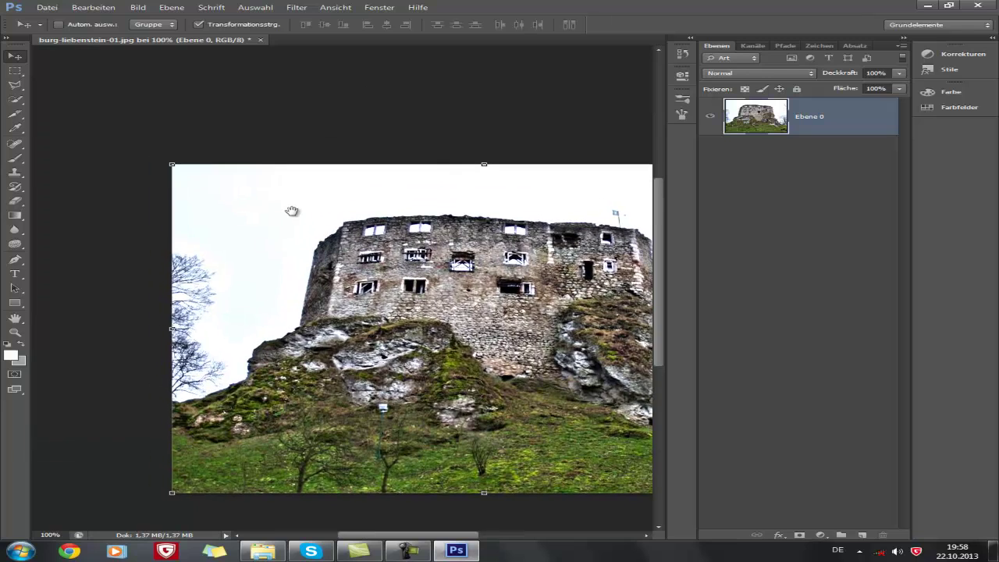
{"action": "left_click_drag", "start_coordinate": [550, 273], "coordinate": [457, 227]}
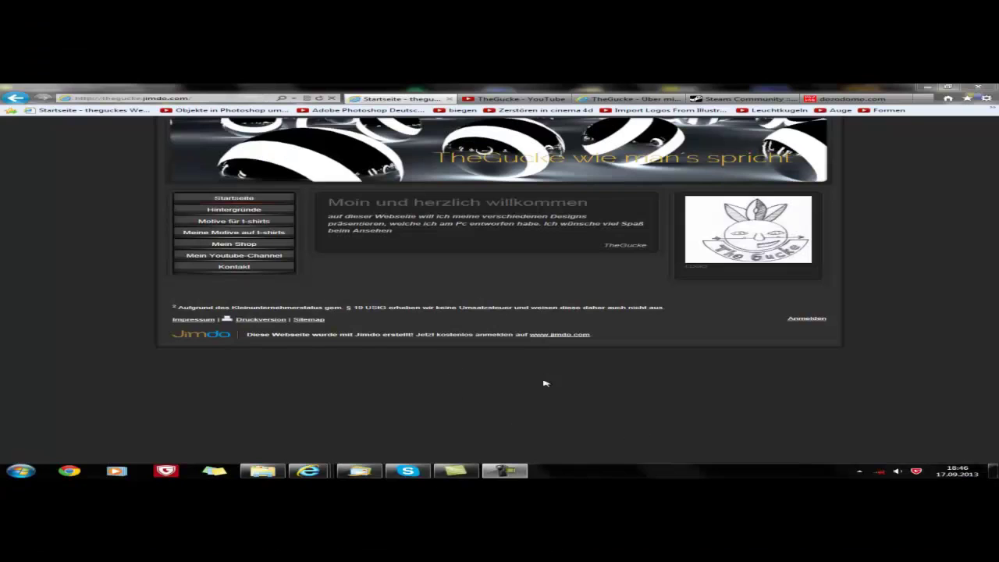
- Open the Jimdo site's Hintergründe page and scroll through its background gallery
{"action": "left_click", "coordinate": [234, 209]}
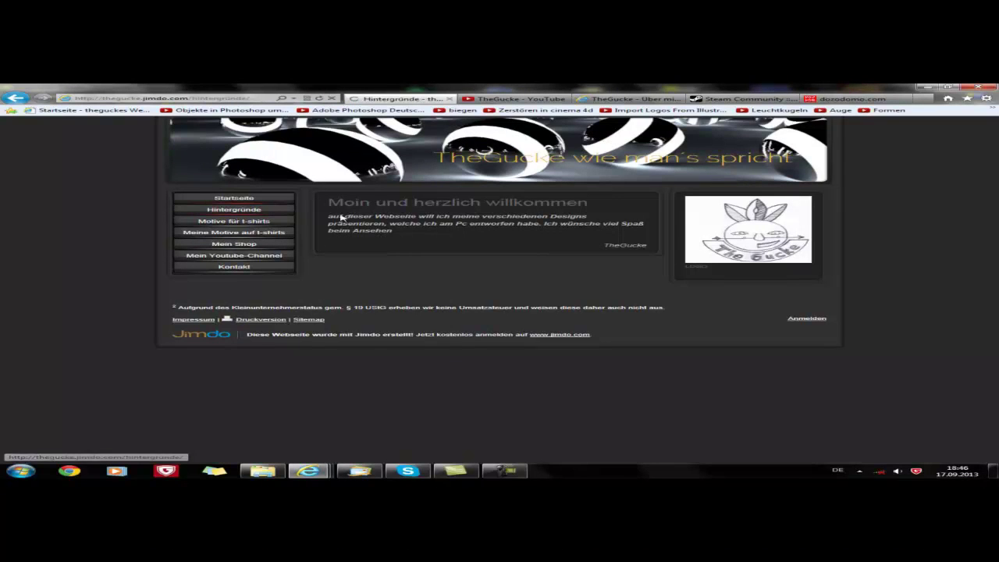
{"action": "scroll", "coordinate": [471, 219], "scroll_direction": "down", "scroll_amount": 2}
{"action": "scroll", "coordinate": [471, 219], "scroll_direction": "down", "scroll_amount": 1}
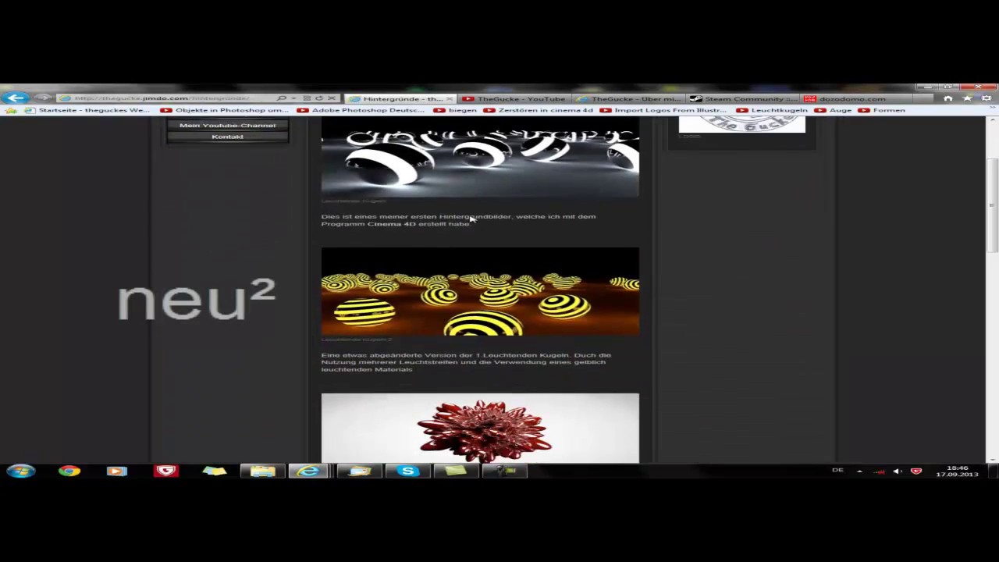
{"action": "scroll", "coordinate": [471, 220], "scroll_direction": "down", "scroll_amount": 2}
{"action": "scroll", "coordinate": [471, 220], "scroll_direction": "down", "scroll_amount": 2}
{"action": "scroll", "coordinate": [471, 219], "scroll_direction": "down", "scroll_amount": 2}
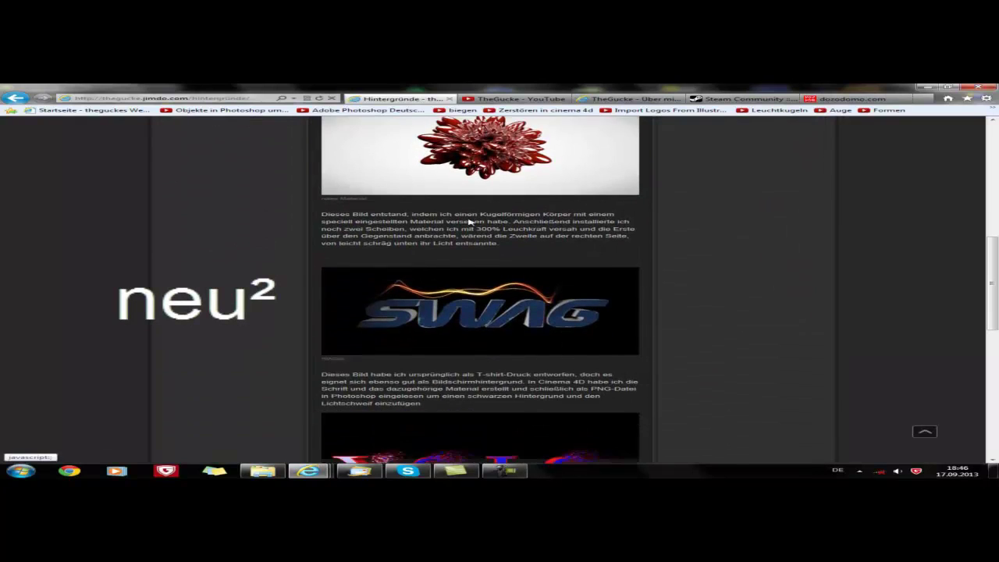
{"action": "scroll", "coordinate": [471, 220], "scroll_direction": "down", "scroll_amount": 3}
{"action": "scroll", "coordinate": [472, 223], "scroll_direction": "down", "scroll_amount": 2}
{"action": "scroll", "coordinate": [472, 223], "scroll_direction": "down", "scroll_amount": 2}
{"action": "scroll", "coordinate": [472, 223], "scroll_direction": "down", "scroll_amount": 2}
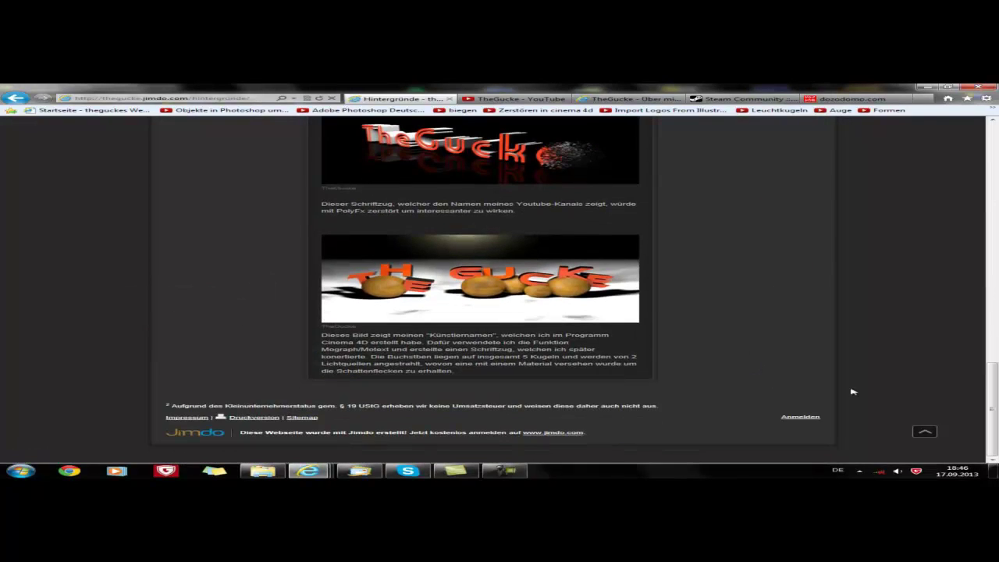
- Go to the Motive für t-shirts page and enlarge the sheep-mask motif
{"action": "left_click", "coordinate": [925, 431]}
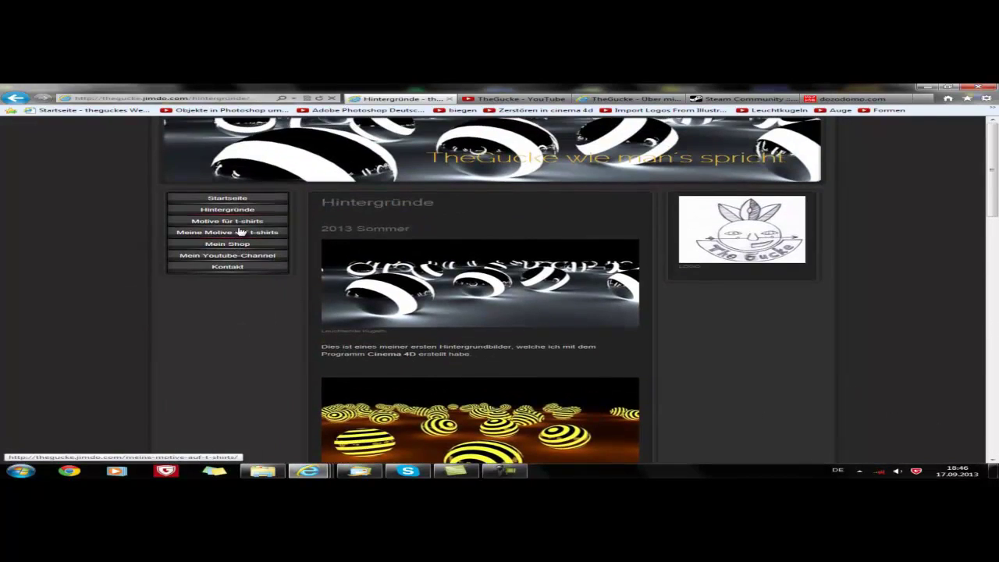
{"action": "left_click", "coordinate": [222, 222]}
{"action": "scroll", "coordinate": [500, 252], "scroll_direction": "down", "scroll_amount": 1}
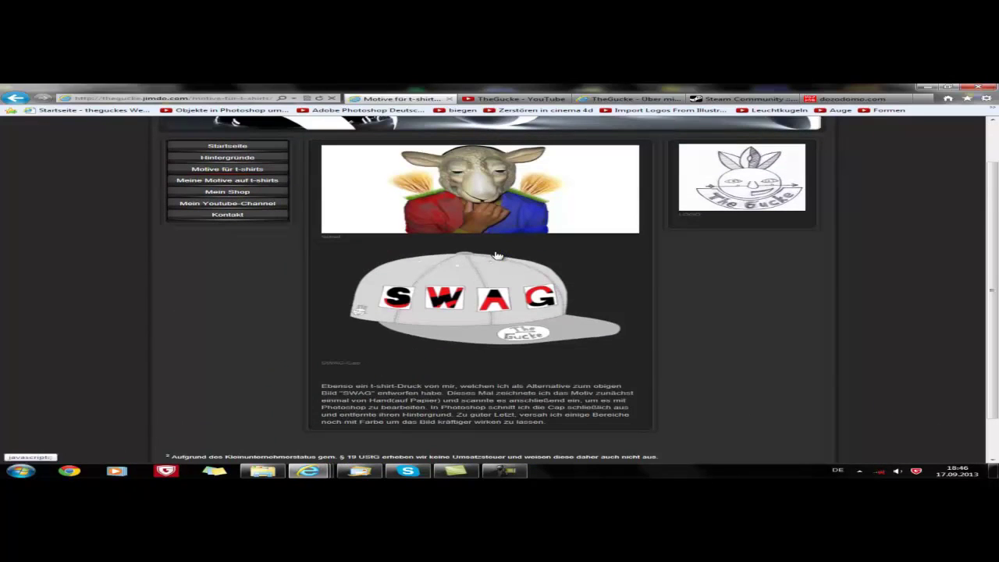
{"action": "left_click", "coordinate": [499, 205]}
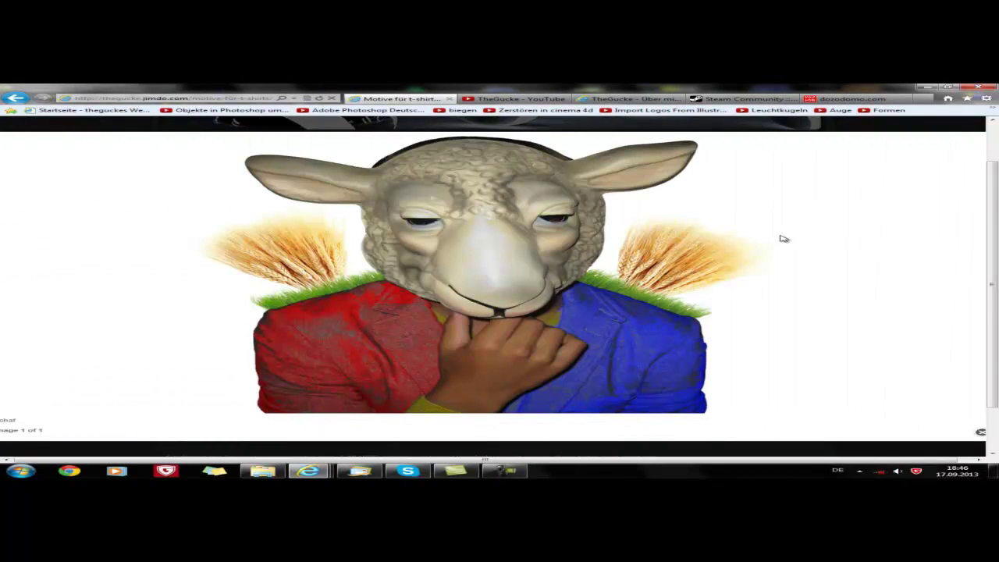